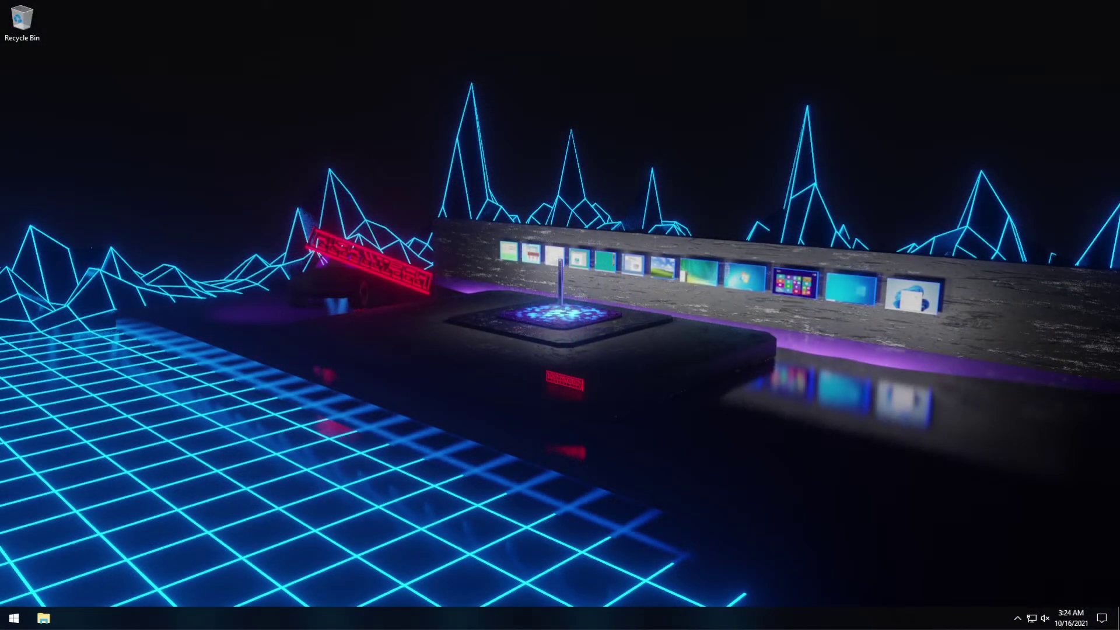
# Step: Unlock the taskbar, drag it from the bottom to the right screen edge, and lock it
pyautogui.rightClick(337, 618)
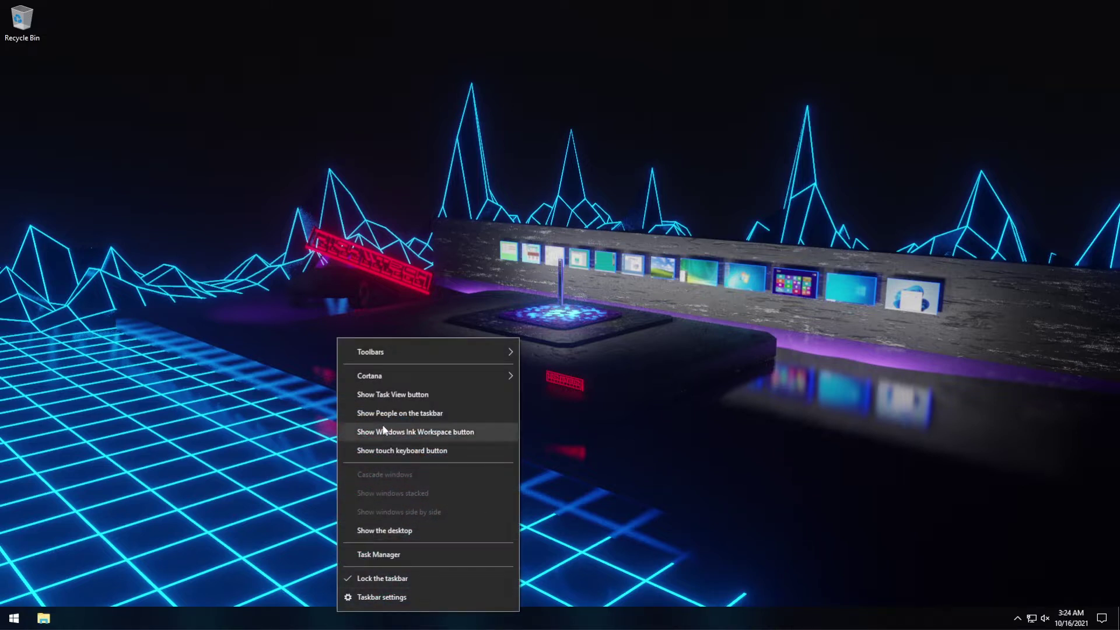
pyautogui.click(410, 579)
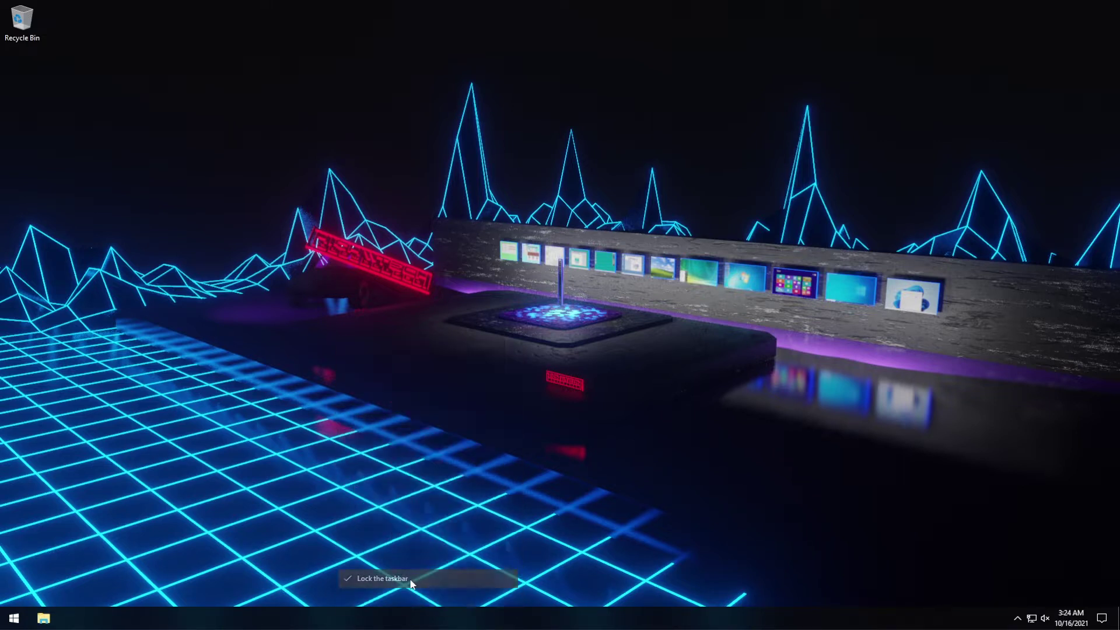
pyautogui.moveTo(309, 604); pyautogui.dragTo(221, 530)
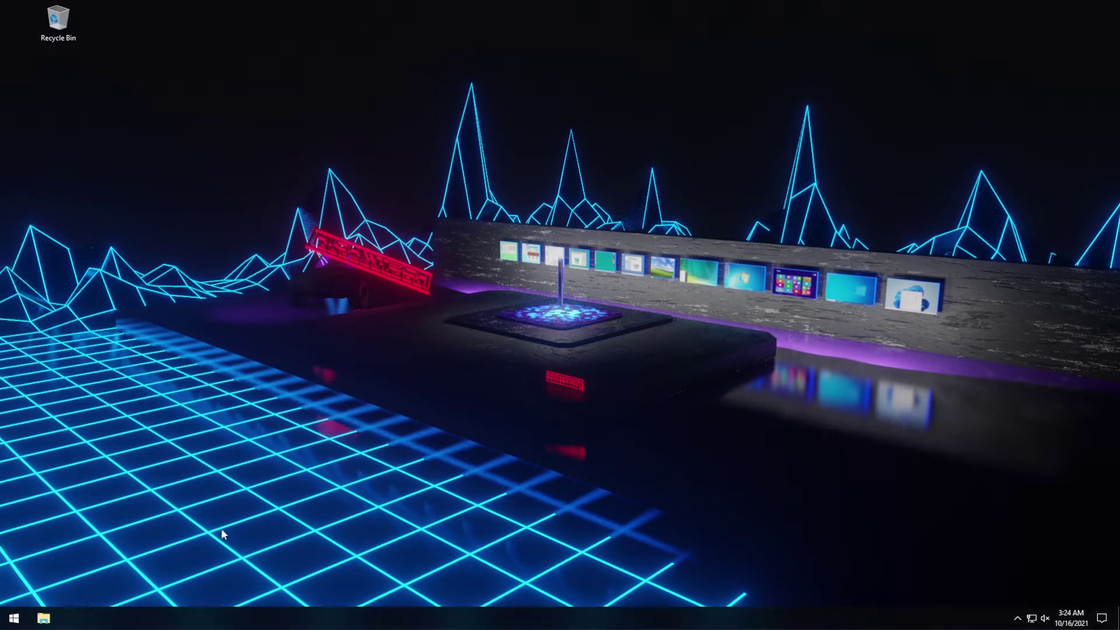
pyautogui.moveTo(898, 506); pyautogui.dragTo(1008, 489)
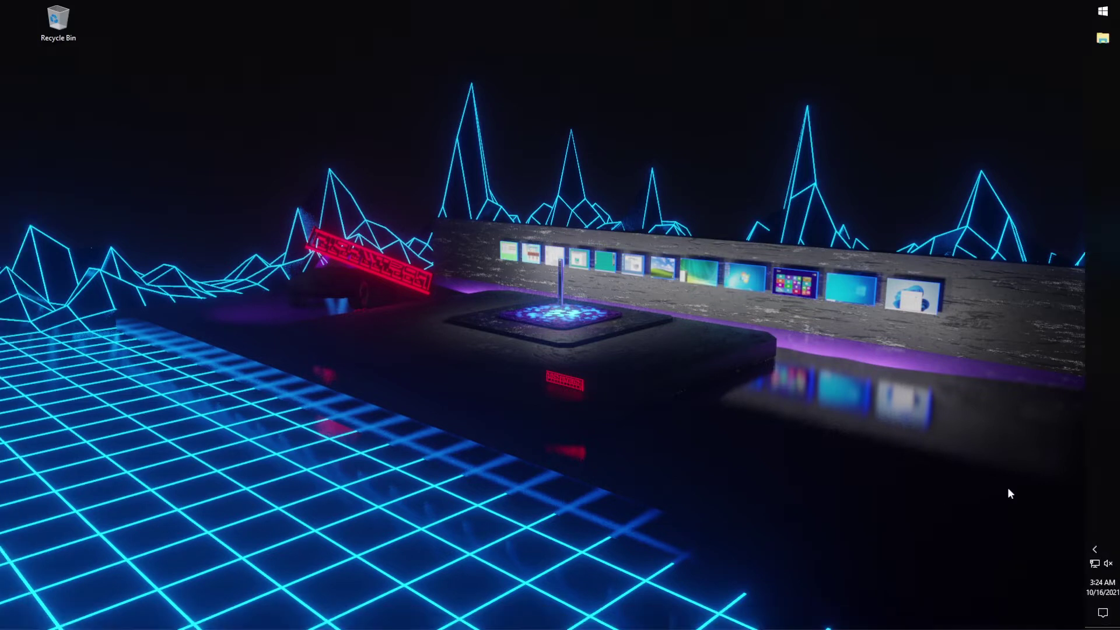
pyautogui.rightClick(1101, 303)
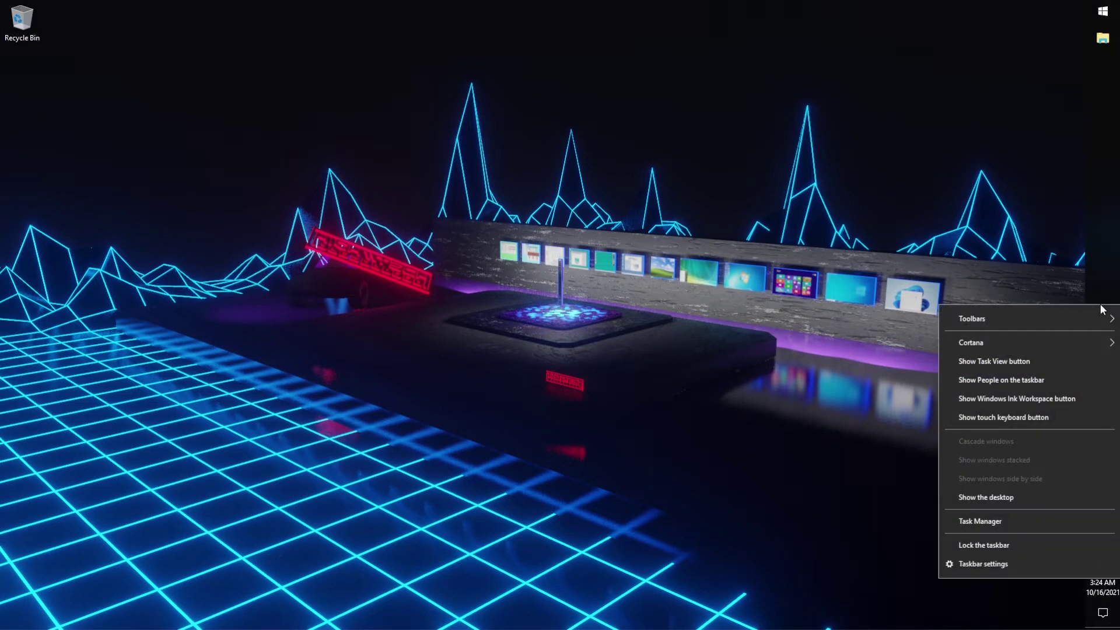
pyautogui.click(1027, 549)
pyautogui.moveTo(476, 452); pyautogui.dragTo(646, 330)
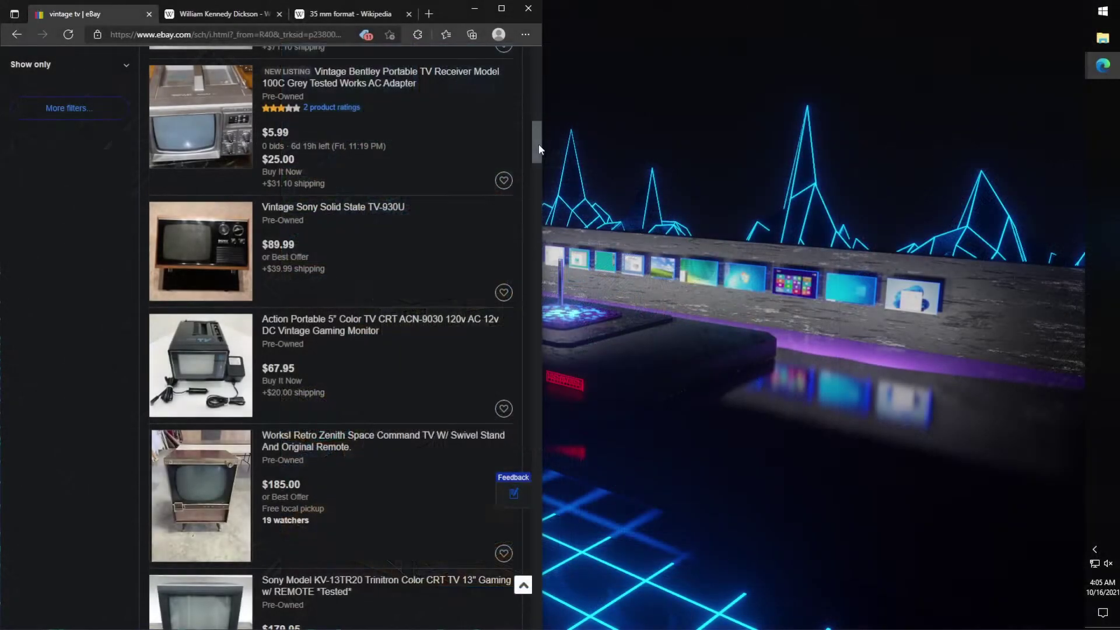
# Step: Bring the Evil Dead II trailer window beside the eBay listings, play it briefly and pause it
pyautogui.moveTo(538, 145); pyautogui.dragTo(544, 205)
pyautogui.hotkey('alt', 'Tab')
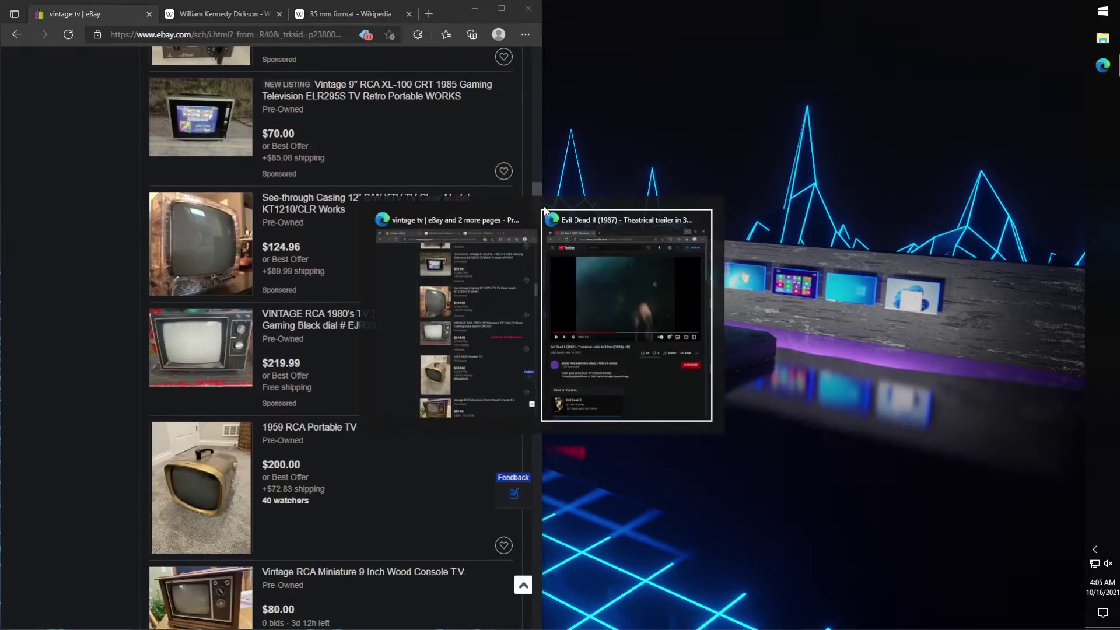
pyautogui.click(789, 238)
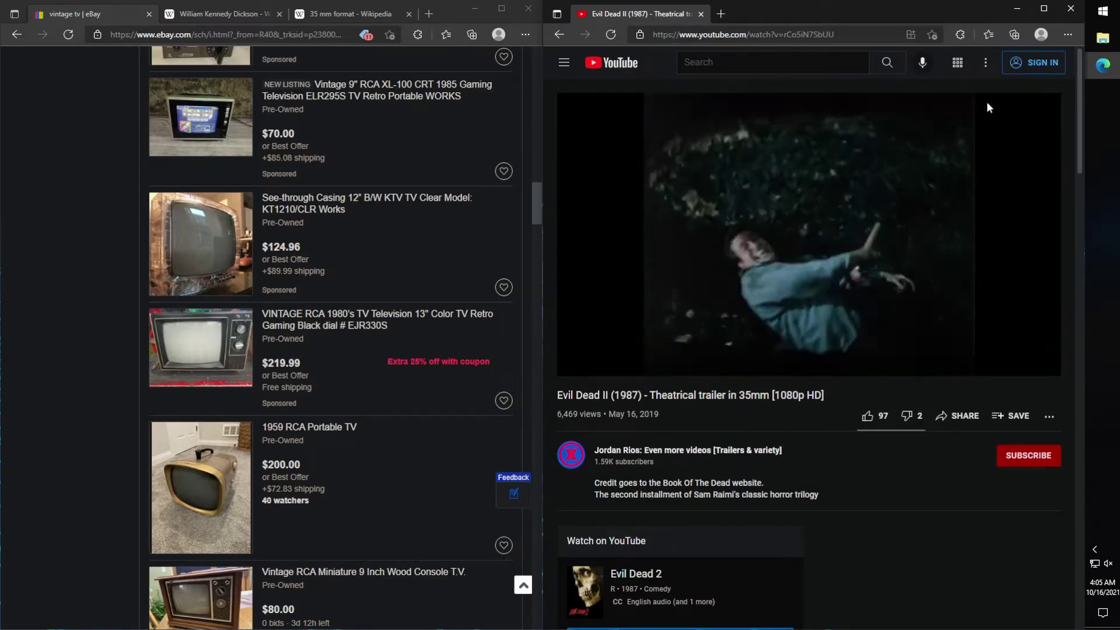
pyautogui.click(608, 180)
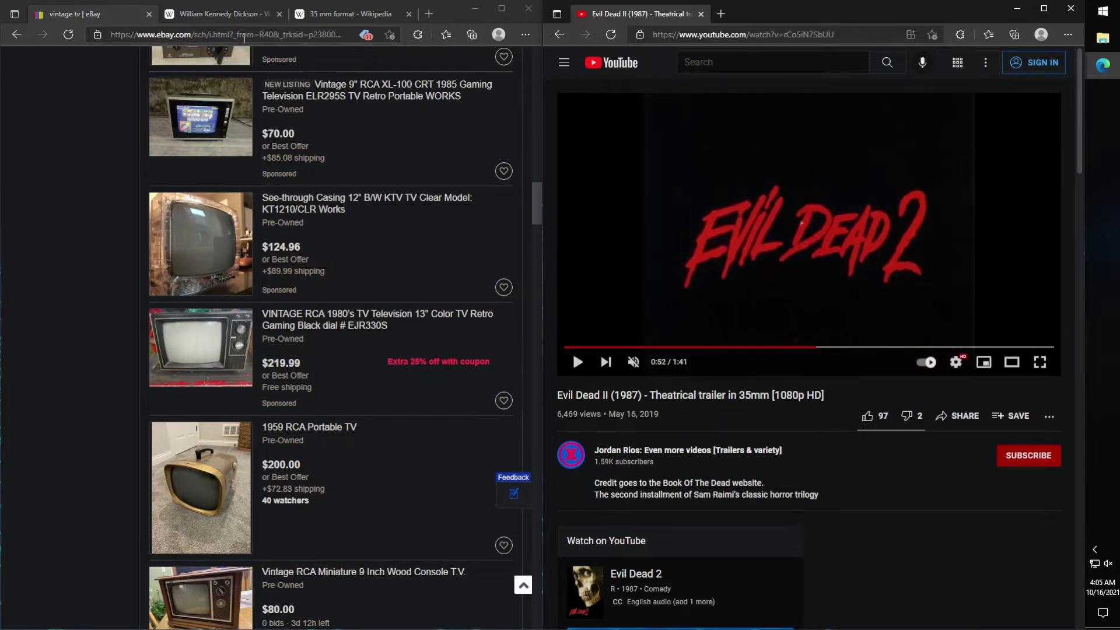
pyautogui.click(224, 16)
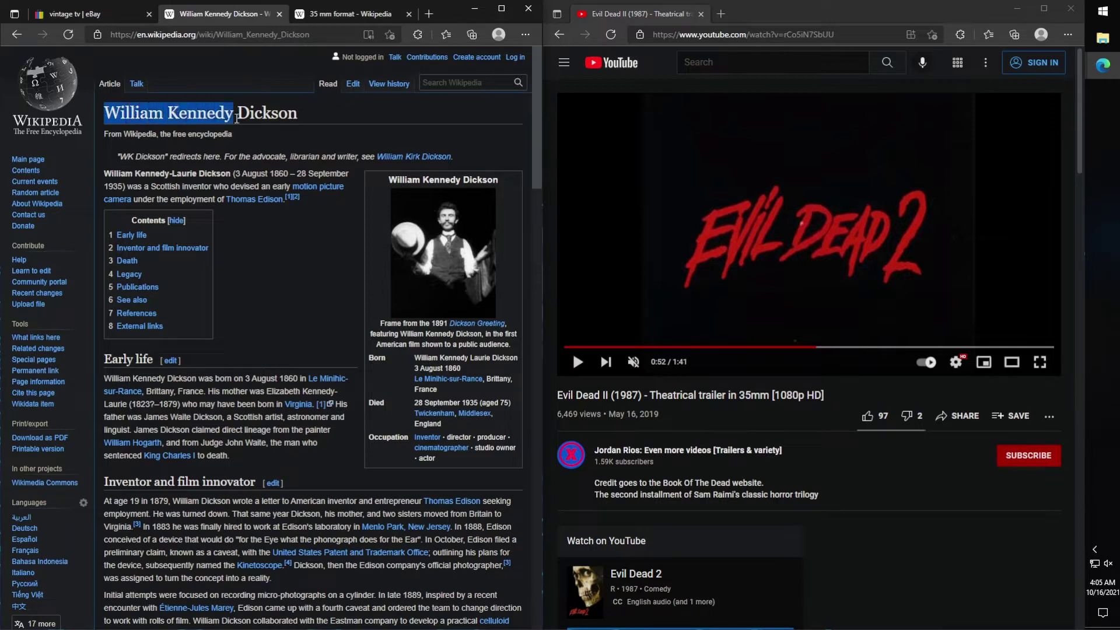
# Step: Read the William Kennedy Dickson article, glance at the 35 mm format tab, then return and scroll down
pyautogui.click(306, 316)
pyautogui.scroll(-6, 306, 321)
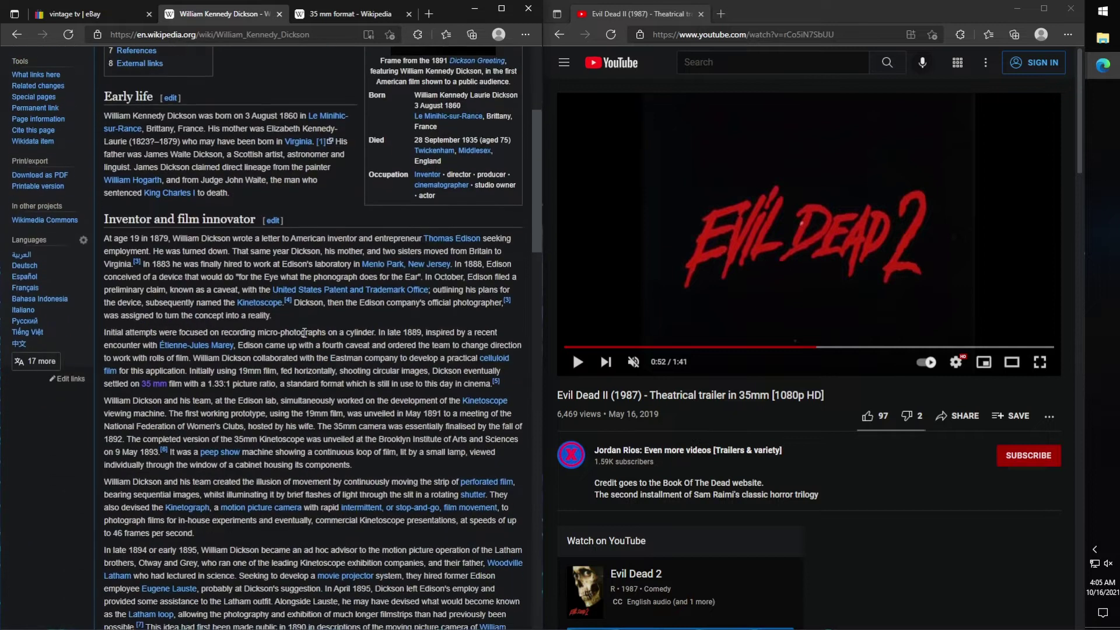
pyautogui.moveTo(463, 158)
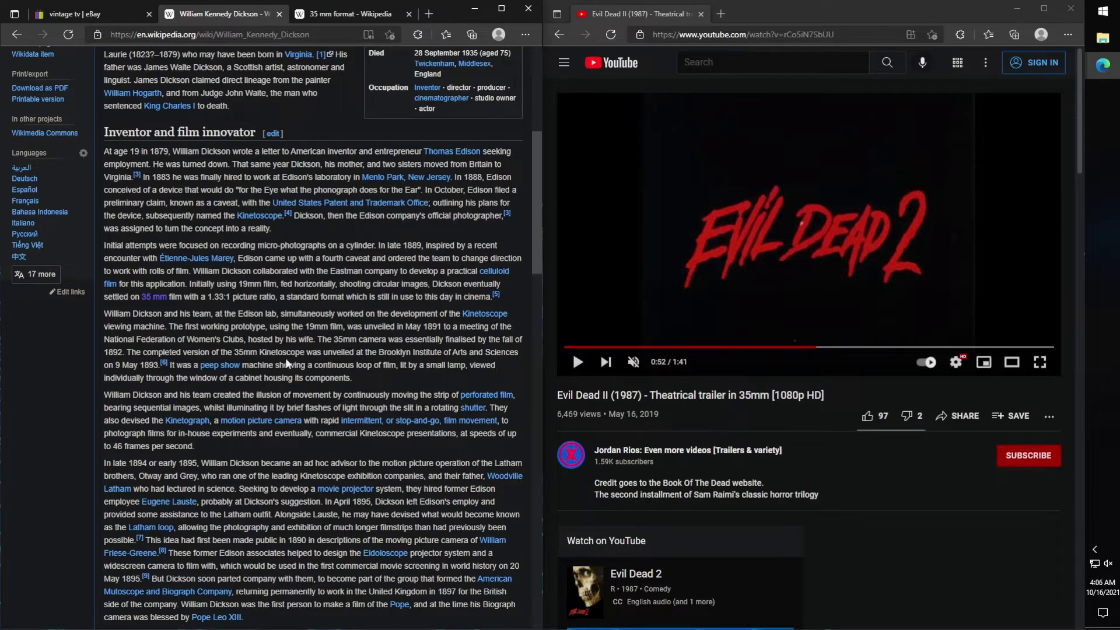
pyautogui.moveTo(277, 422)
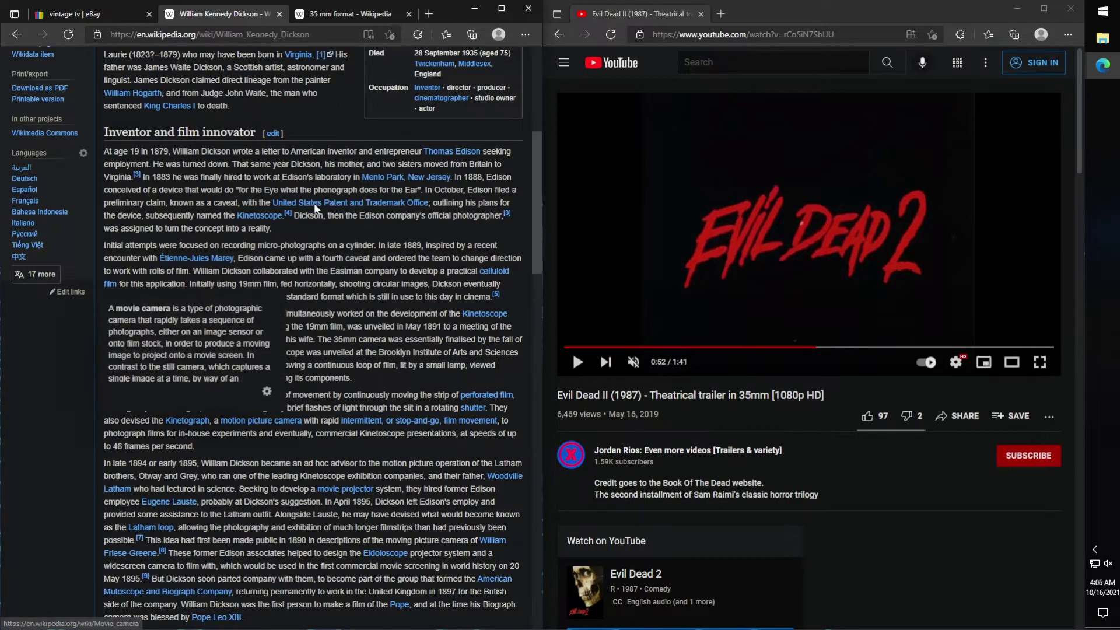
pyautogui.click(356, 17)
pyautogui.scroll(20, 434, 262)
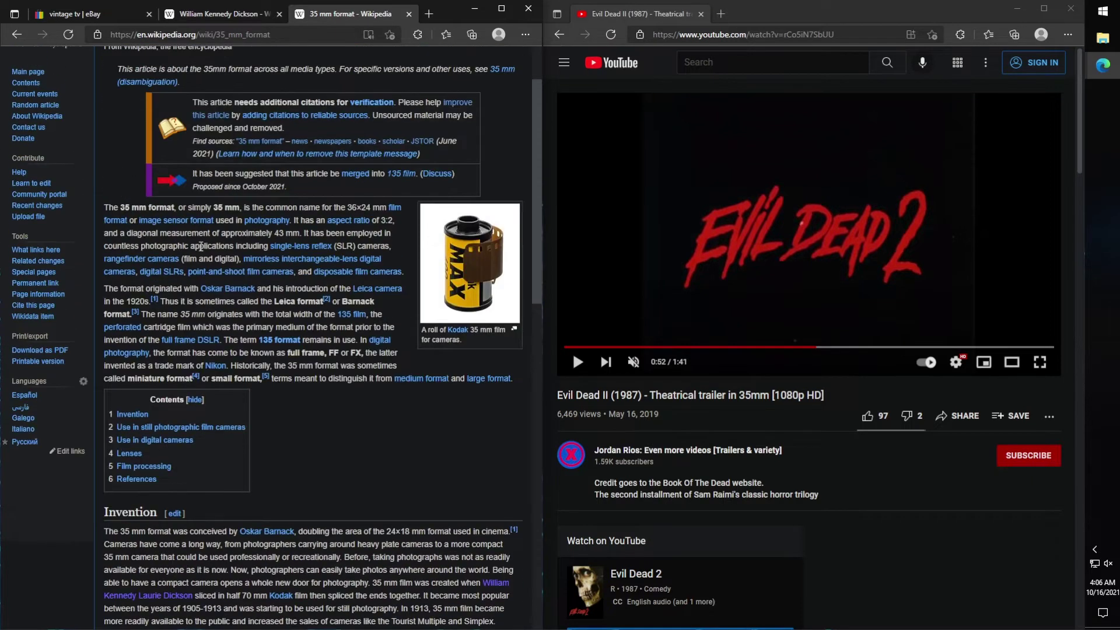
pyautogui.hotkey('ctrl', 'shift', 'Tab')
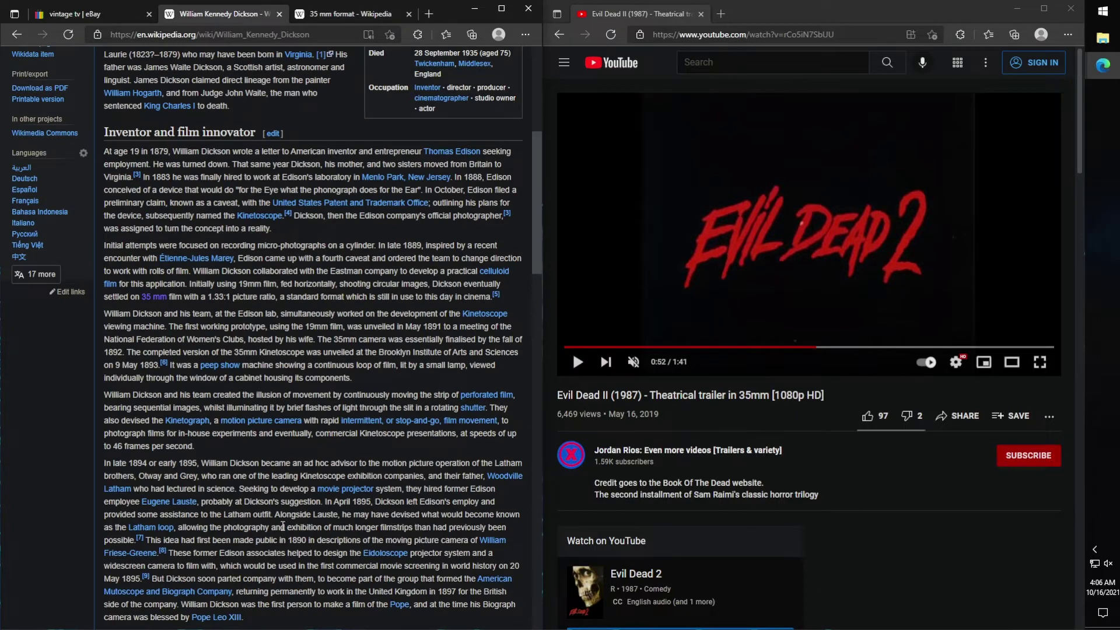
pyautogui.scroll(-7, 283, 527)
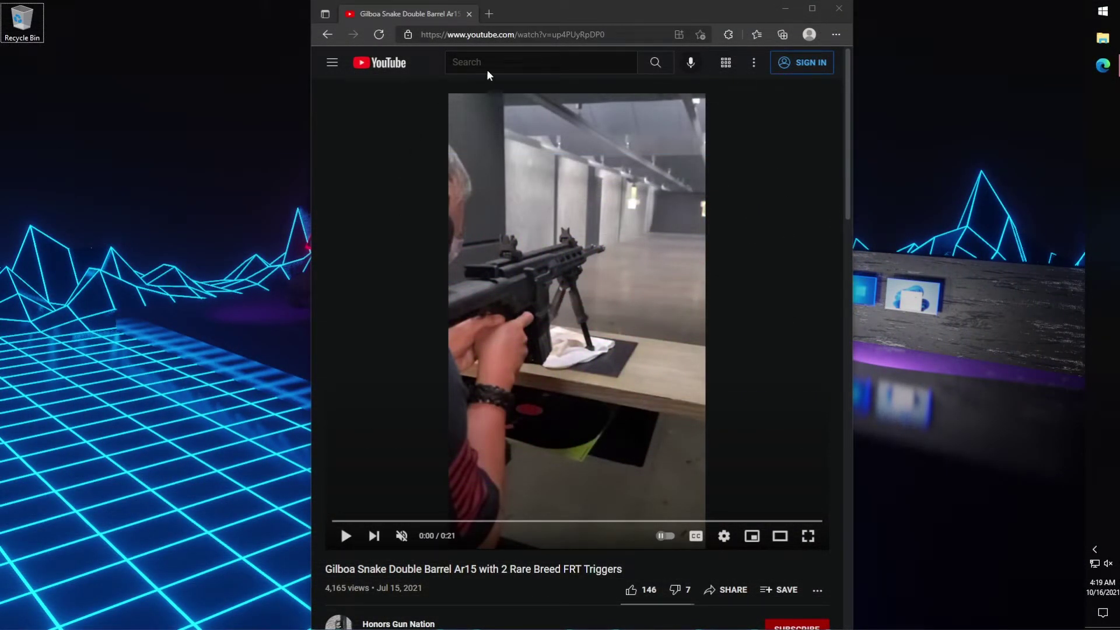
# Step: Play the Gilboa Snake Double Barrel Ar15 video for a few seconds, then pause it
pyautogui.click(800, 222)
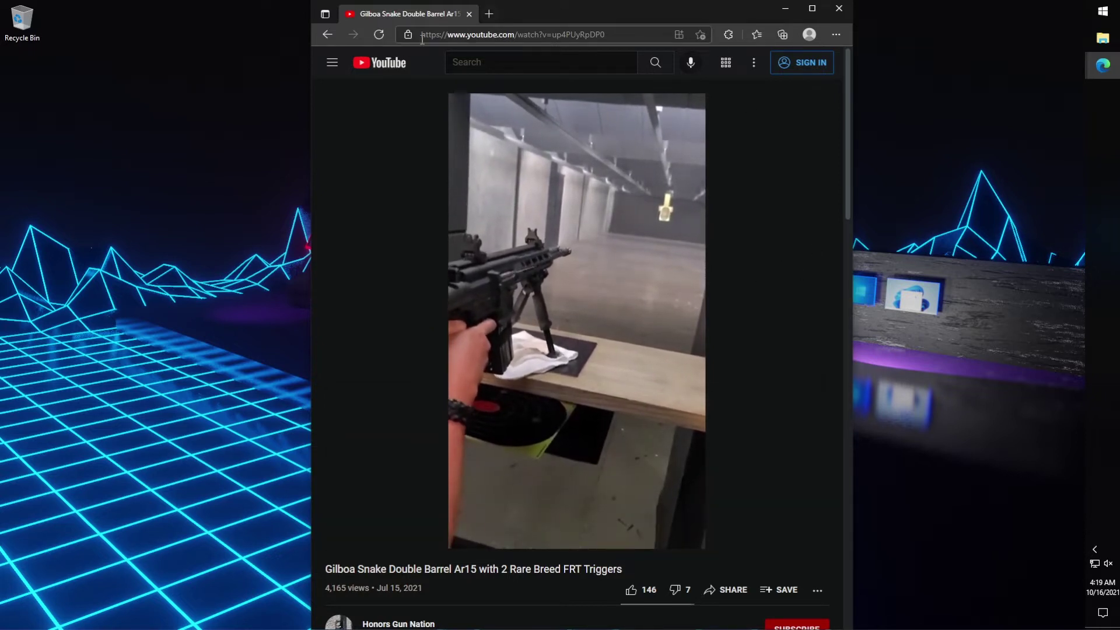
pyautogui.click(366, 299)
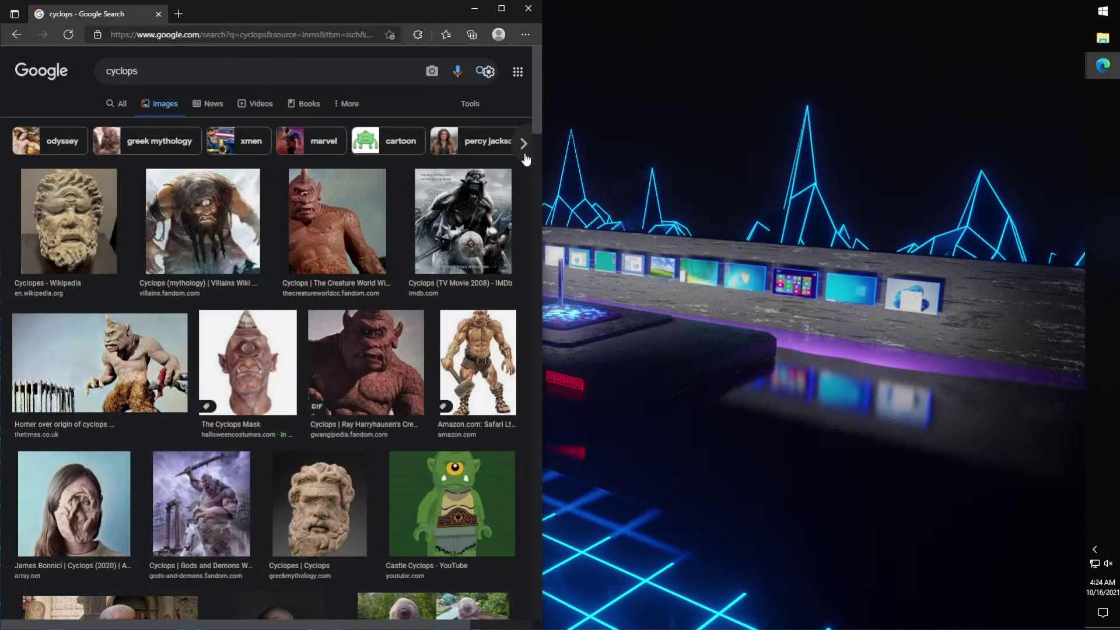
# Step: Bring the Wikipedia window up beside the cyclops image results
pyautogui.moveTo(533, 113); pyautogui.dragTo(570, 386)
pyautogui.hotkey('alt', 'Tab')
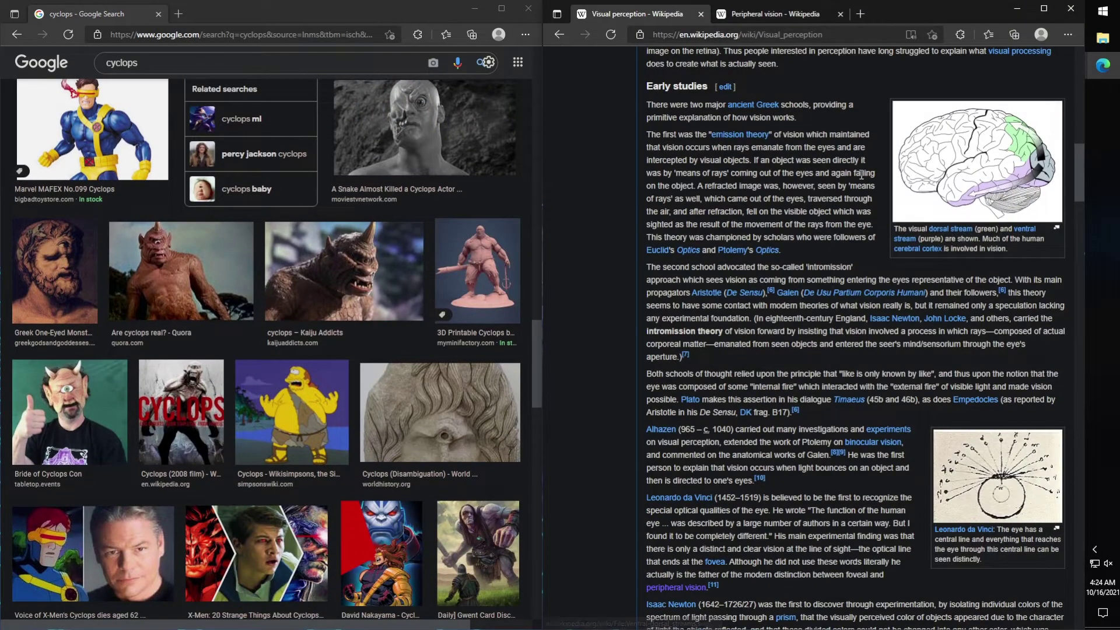
pyautogui.scroll(-3, 861, 174)
pyautogui.scroll(12, 861, 174)
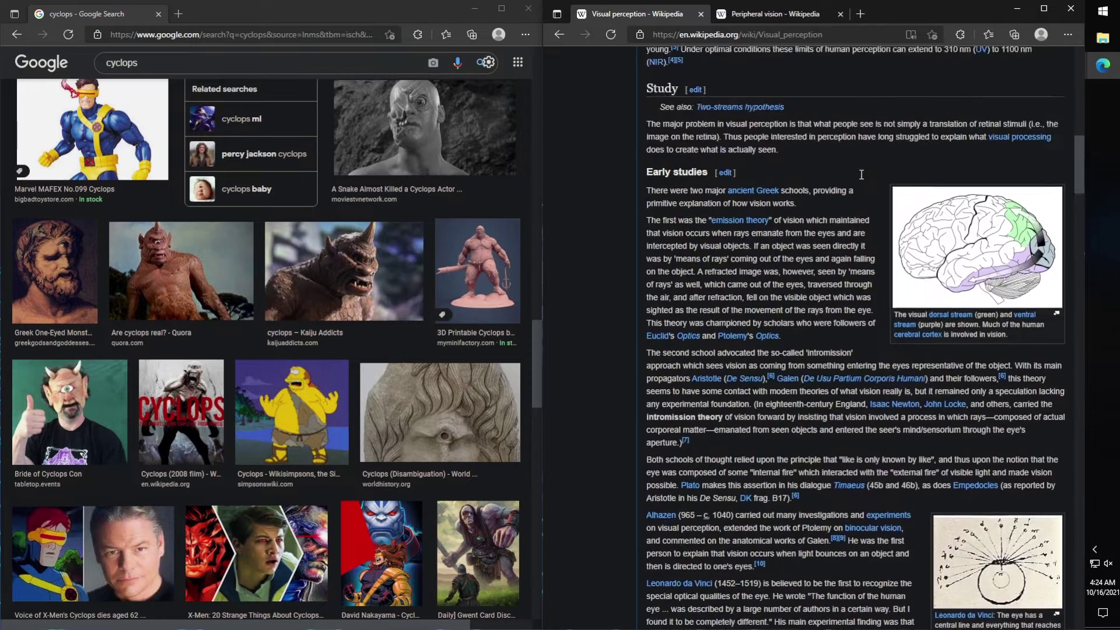
pyautogui.scroll(6, 861, 174)
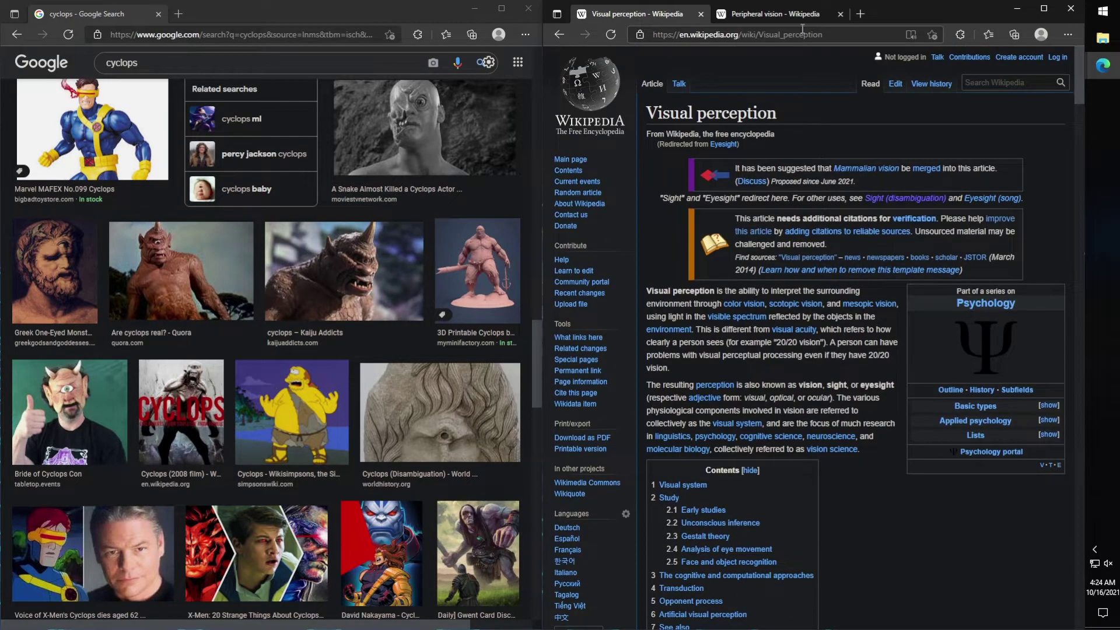
# Step: Open the Peripheral vision article and enlarge its Field of view of the human eye diagram
pyautogui.click(799, 16)
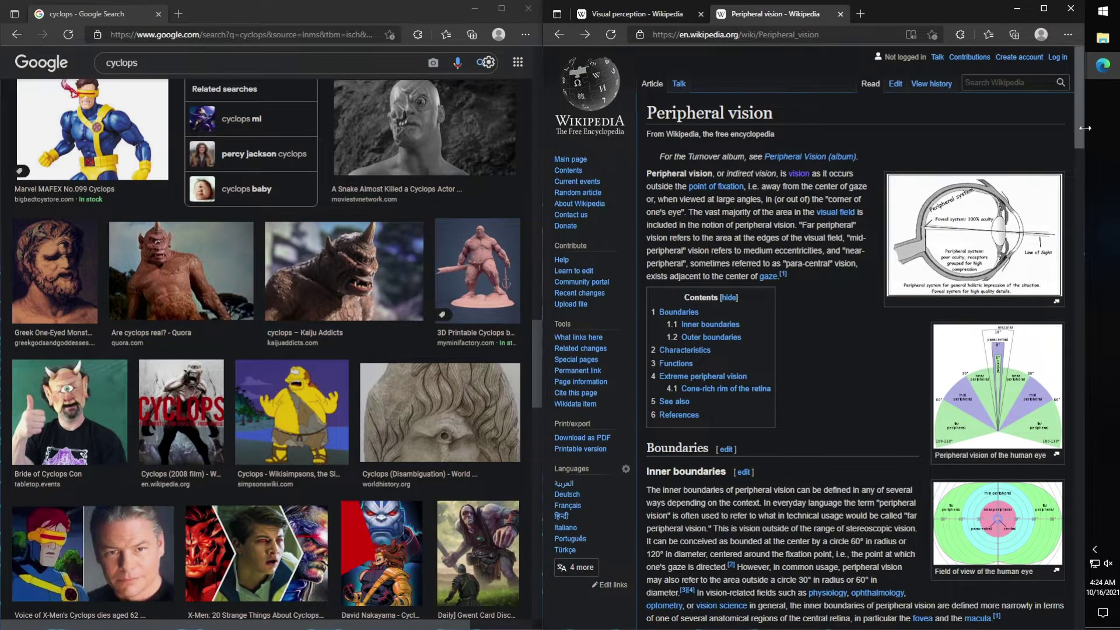
pyautogui.moveTo(1077, 117); pyautogui.dragTo(1084, 134)
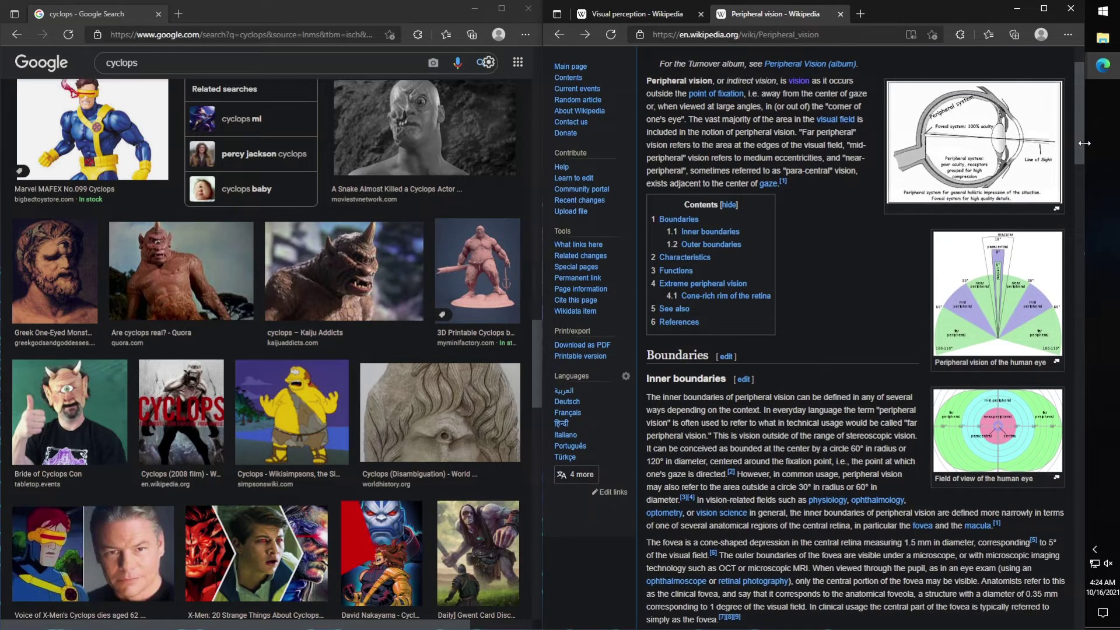
pyautogui.click(1022, 436)
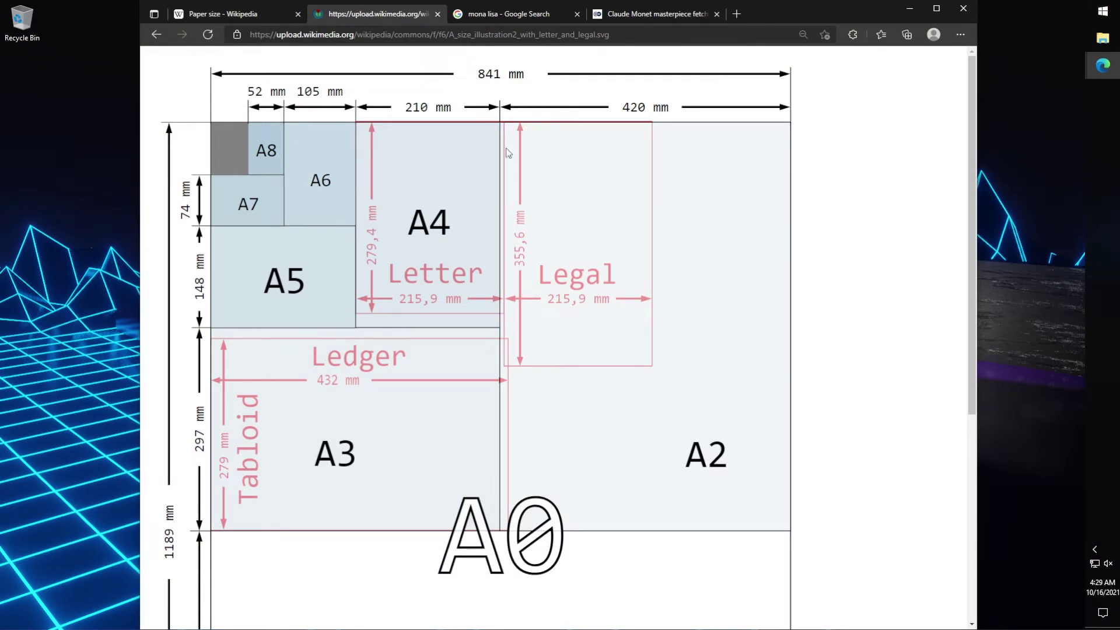
# Step: Glance at the mona lisa image results, then select the Claude Monet headline in the DW article
pyautogui.scroll(-5, 610, 335)
pyautogui.scroll(5, 609, 336)
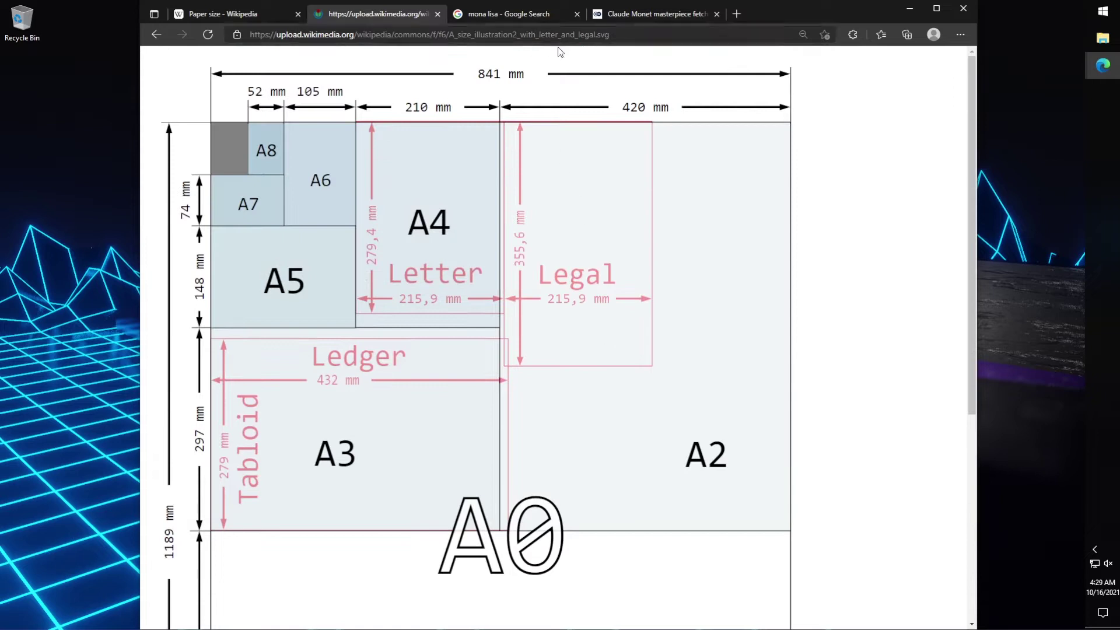
pyautogui.click(545, 16)
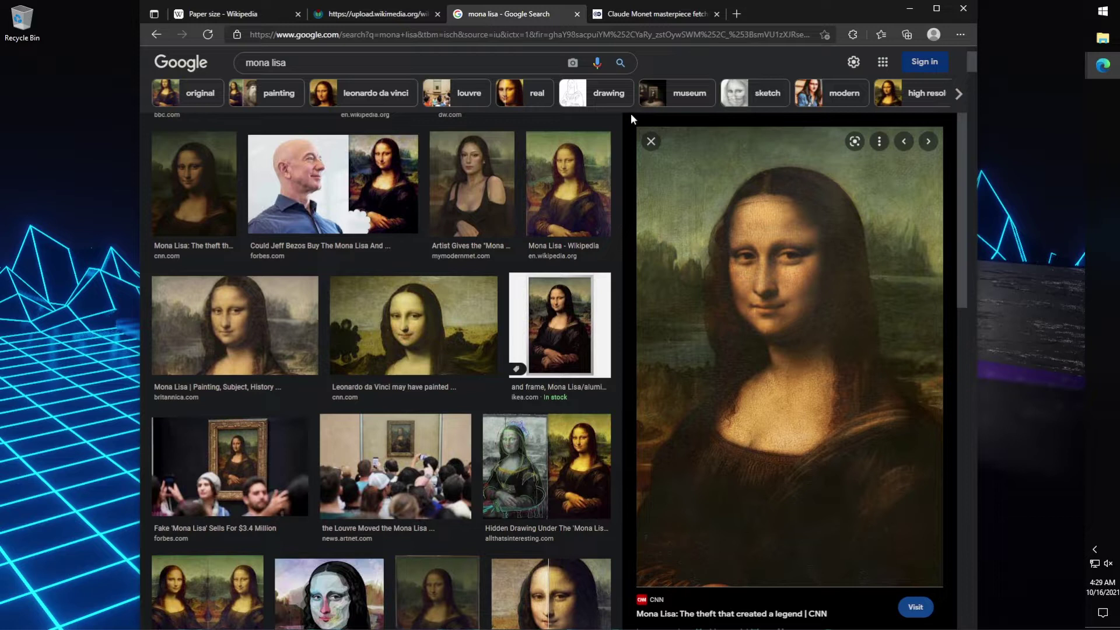
pyautogui.click(653, 16)
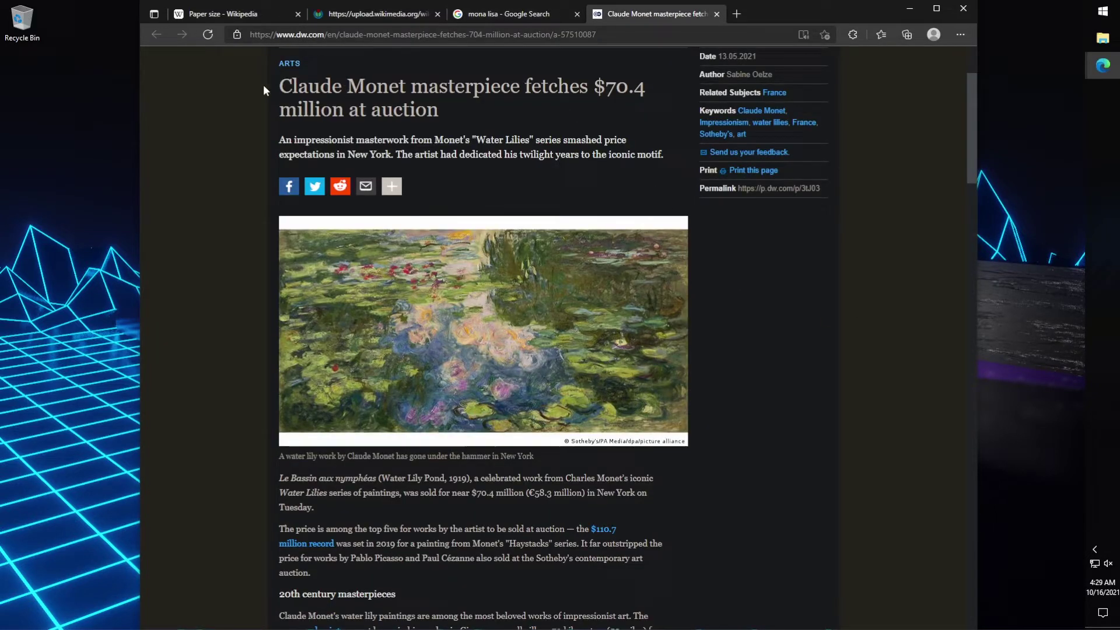
pyautogui.moveTo(280, 86); pyautogui.dragTo(357, 110)
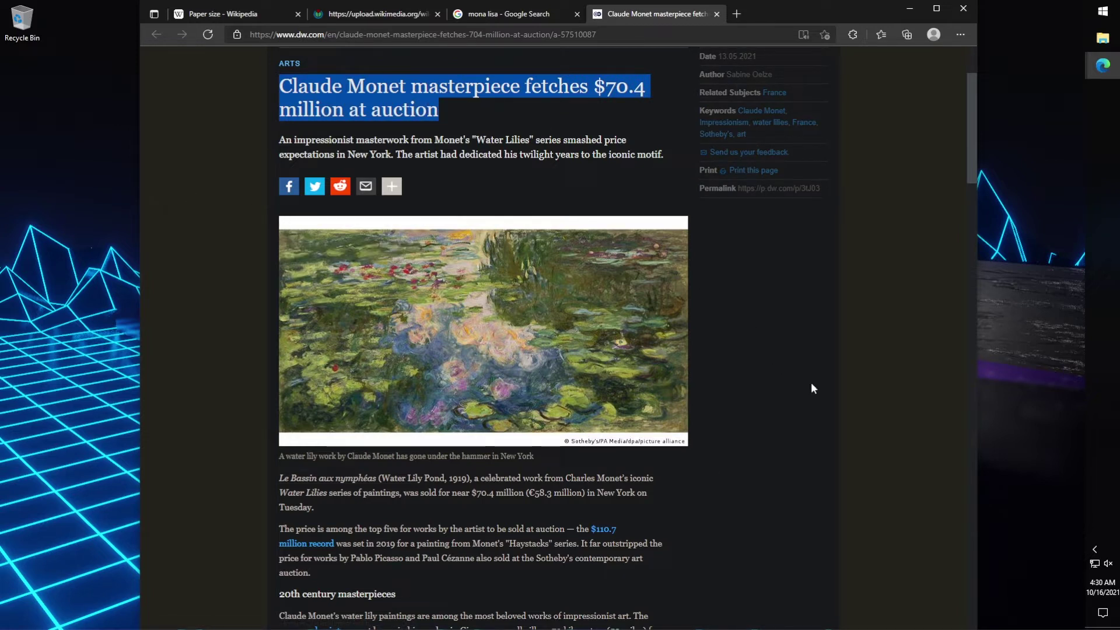
pyautogui.click(1022, 300)
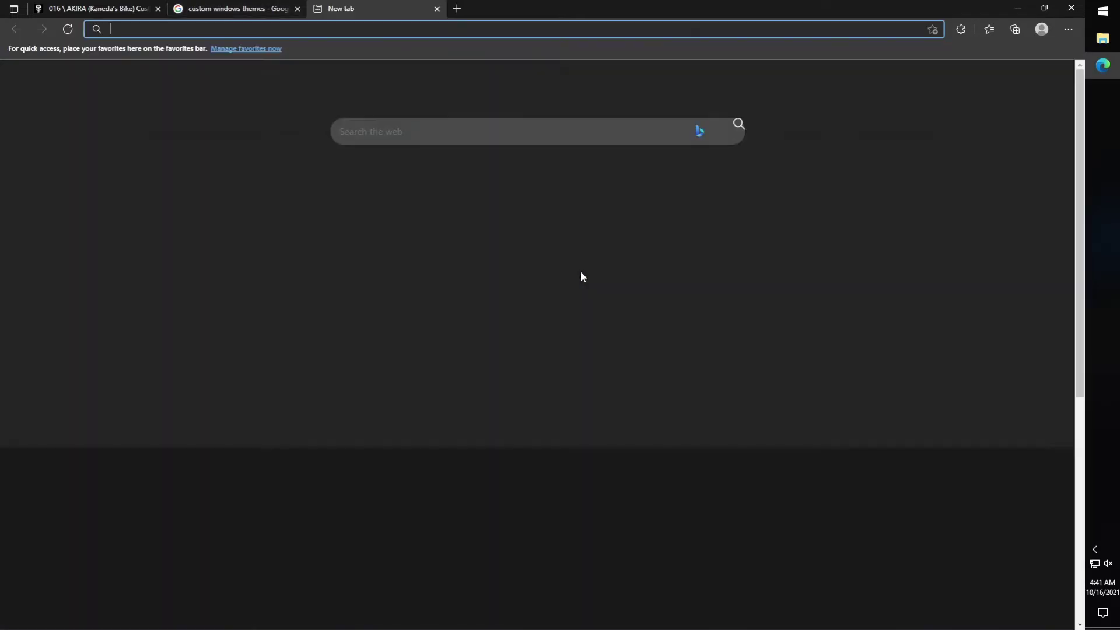
# Step: Load stardock.com from the address bar and scroll through its software page
pyautogui.write('sta')
pyautogui.press('Return')
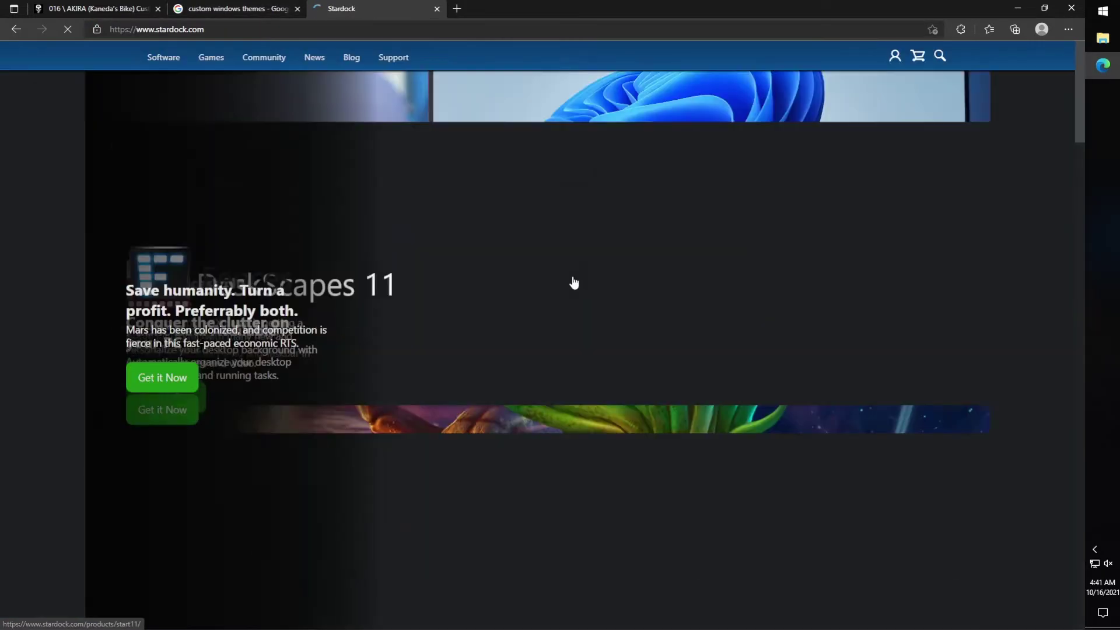
pyautogui.scroll(-2, 465, 307)
pyautogui.scroll(-14, 466, 307)
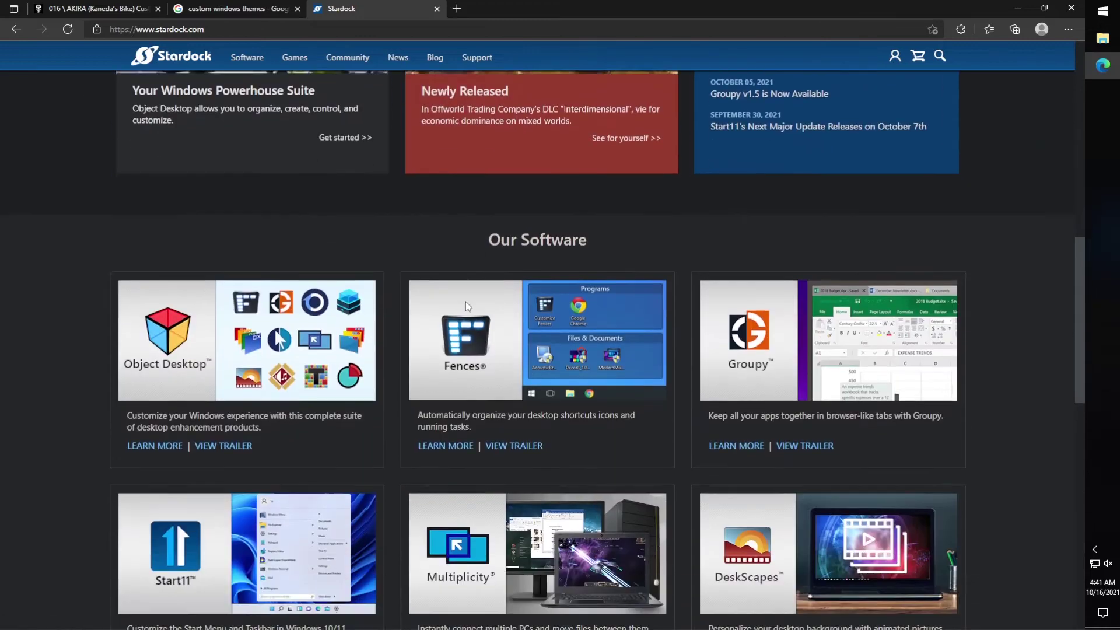
pyautogui.scroll(6, 466, 306)
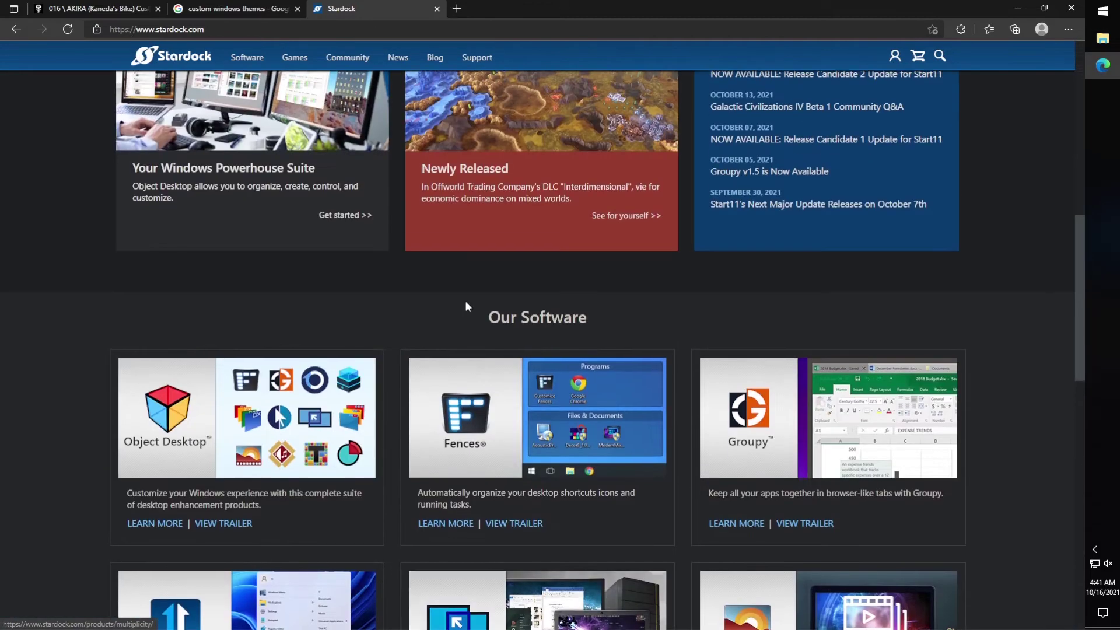
# Step: Browse the custom windows themes image results, then open a new tab
pyautogui.hotkey('ctrl', 'shift', 'Tab')
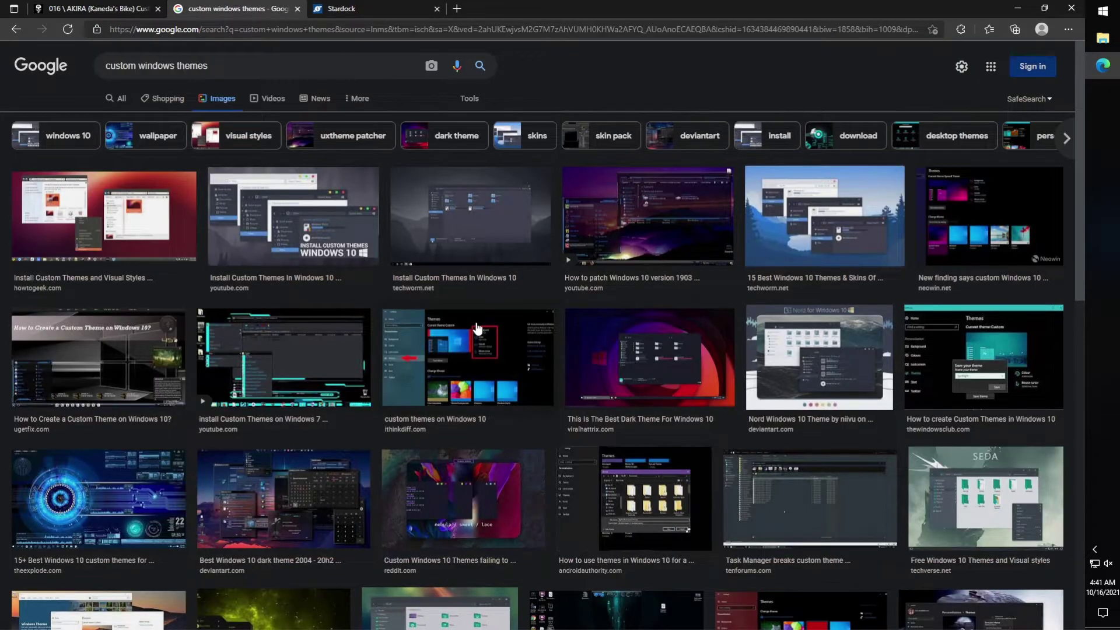
pyautogui.scroll(-3, 477, 329)
pyautogui.scroll(-9, 478, 329)
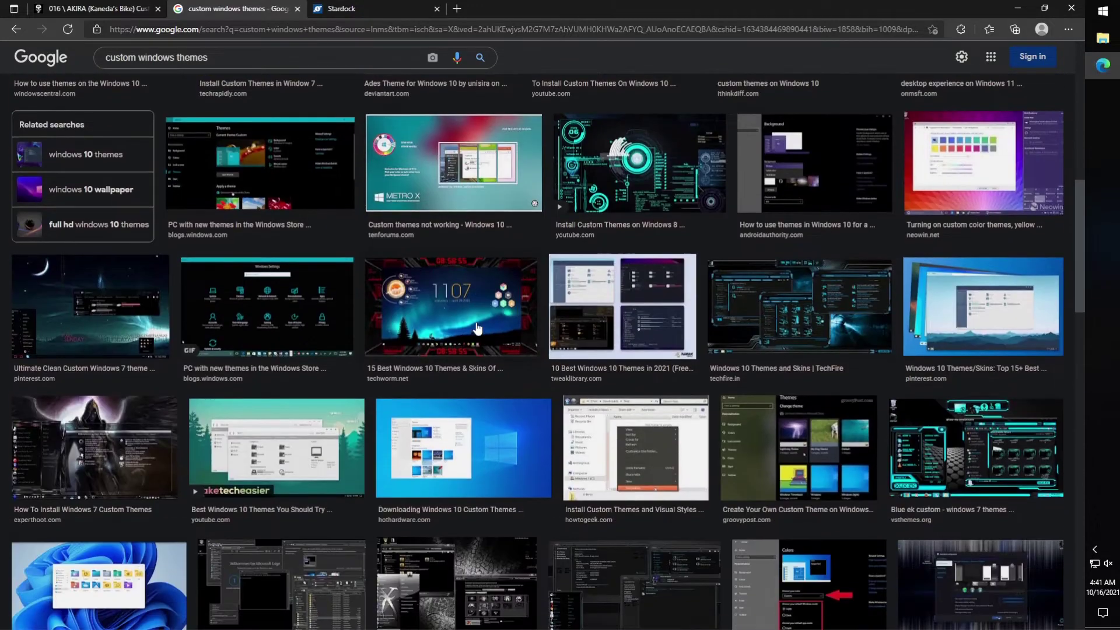
pyautogui.scroll(14, 477, 329)
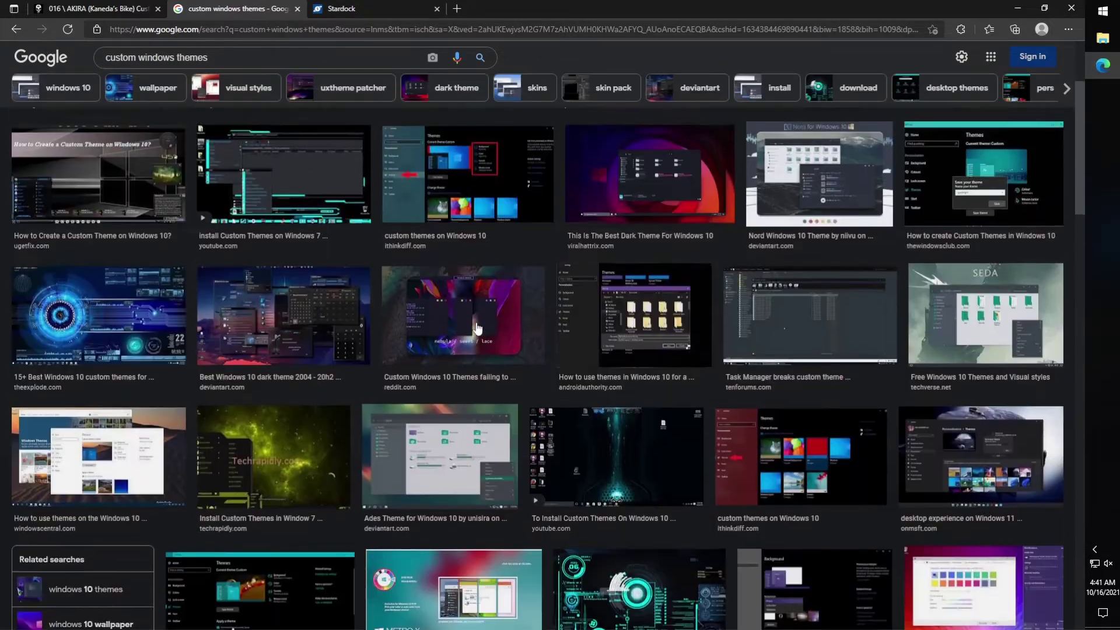
pyautogui.hotkey('ctrl', 't')
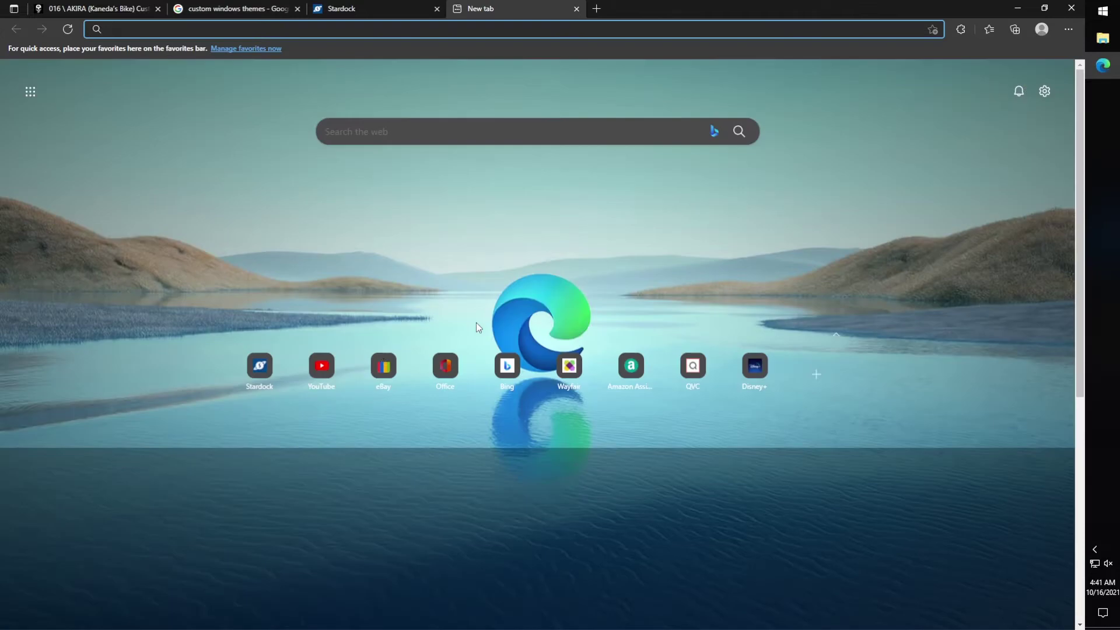
# Step: Search YouTube for 'compi', play the ubuntu 3D Desktop (Cube) video and jump to about 1:39
pyautogui.write('you')
pyautogui.press('Tab')
pyautogui.write('compi')
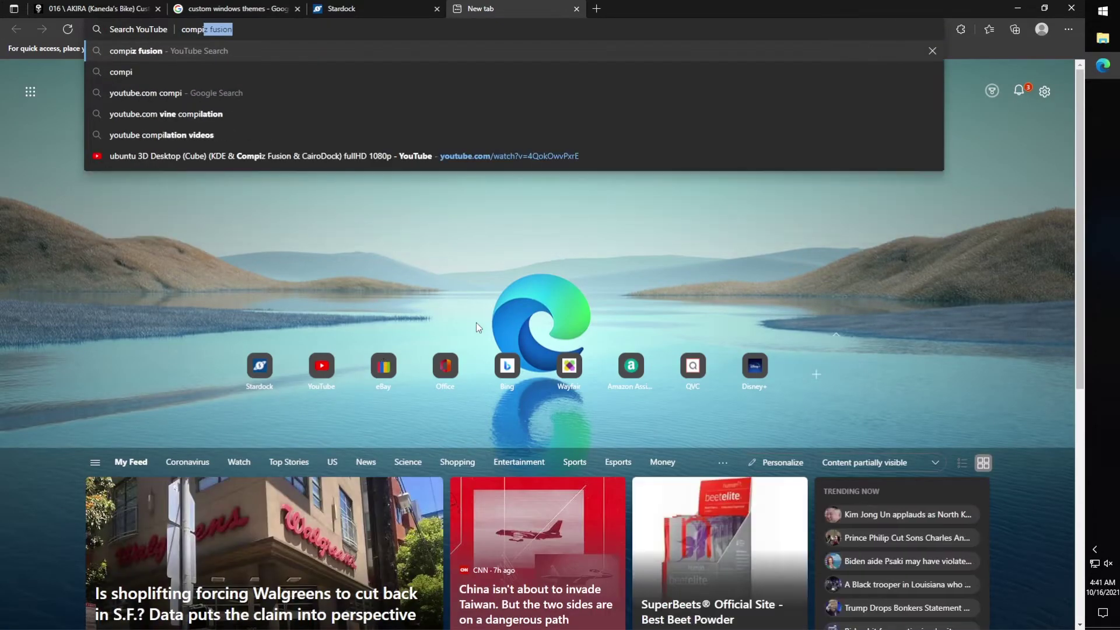
pyautogui.press('Down')
pyautogui.press('Down')
pyautogui.press('Down')
pyautogui.press('Down')
pyautogui.press('Down')
pyautogui.press('Return')
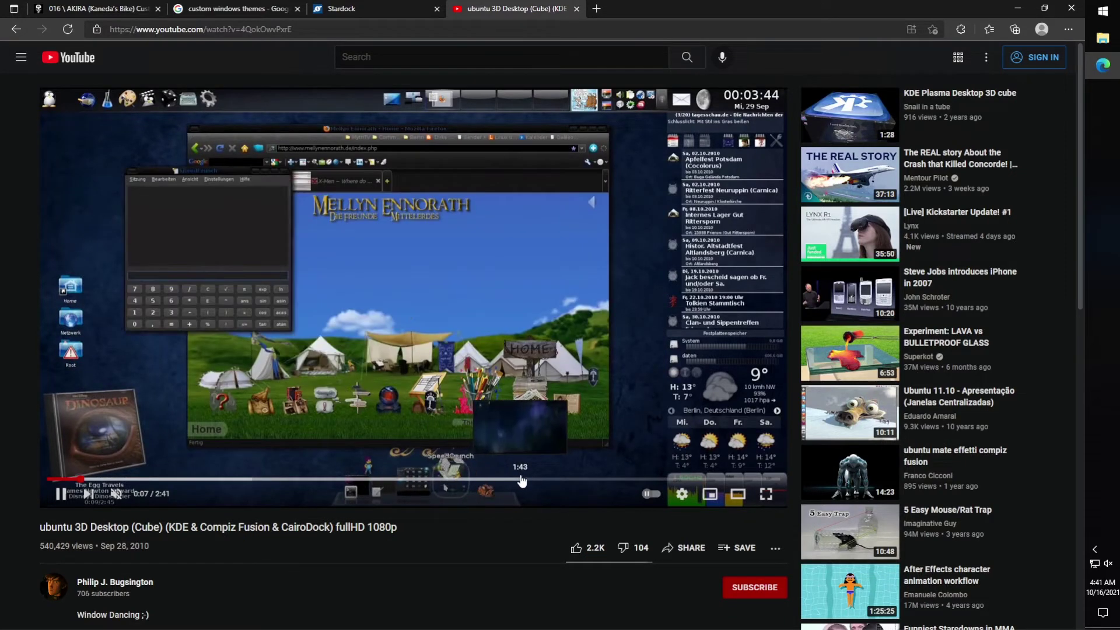
pyautogui.click(501, 480)
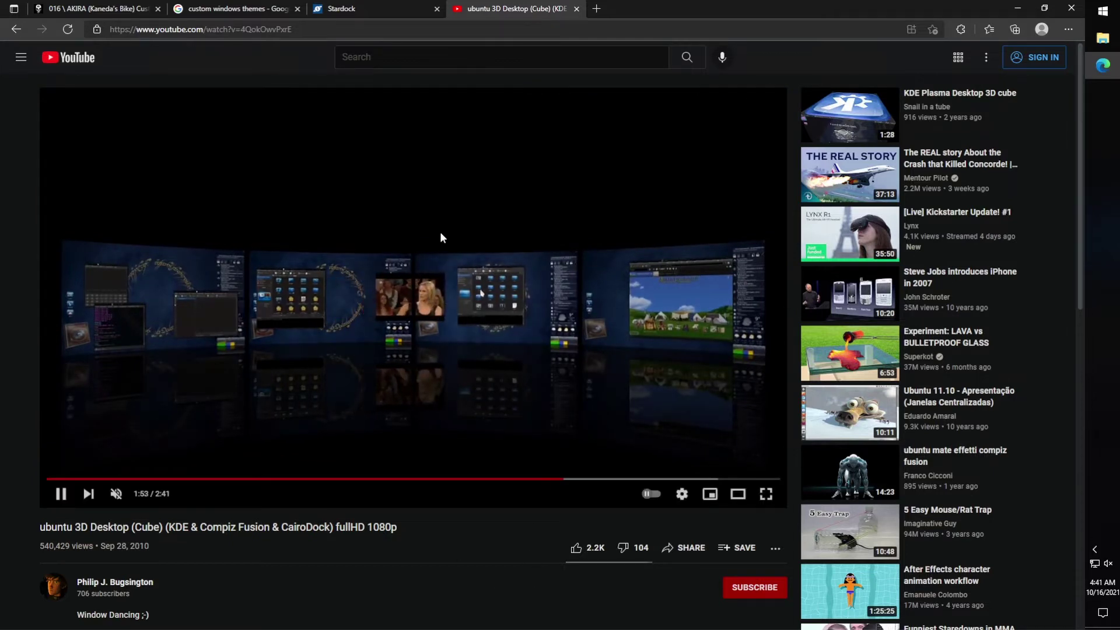
pyautogui.hotkey('ctrl', 't')
# Step: Search YouTube for 'natt' and open the Ubuntu 11.04 Natty Narwhal Beta 1 video
pyautogui.write('y')
pyautogui.press('Tab')
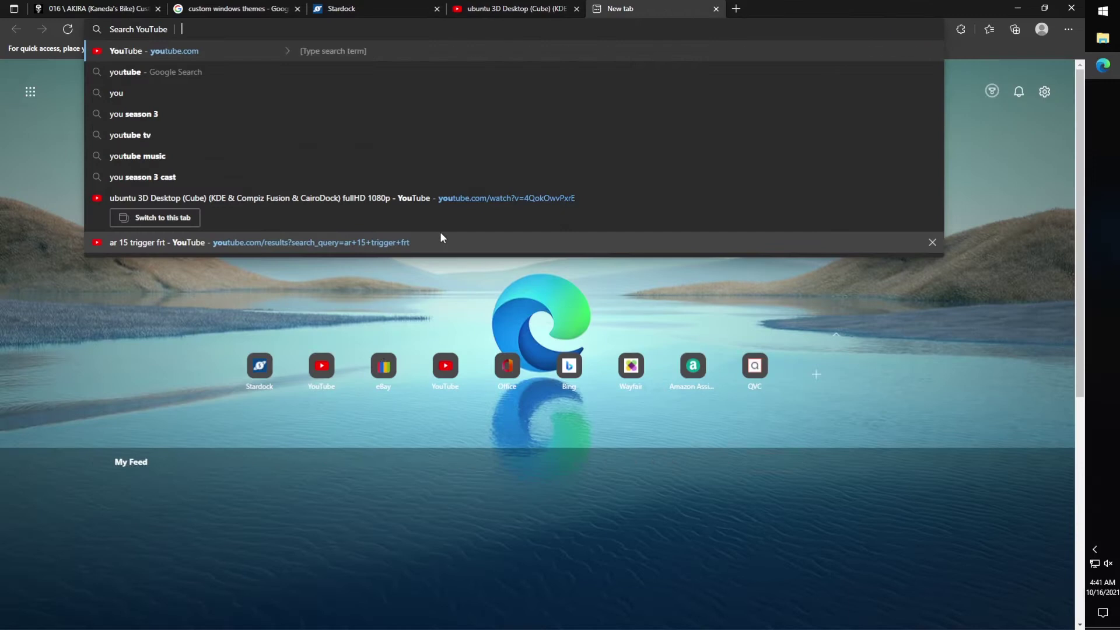
pyautogui.write('natt')
pyautogui.press('Down')
pyautogui.press('Down')
pyautogui.press('Down')
pyautogui.press('Down')
pyautogui.press('Down')
pyautogui.press('Down')
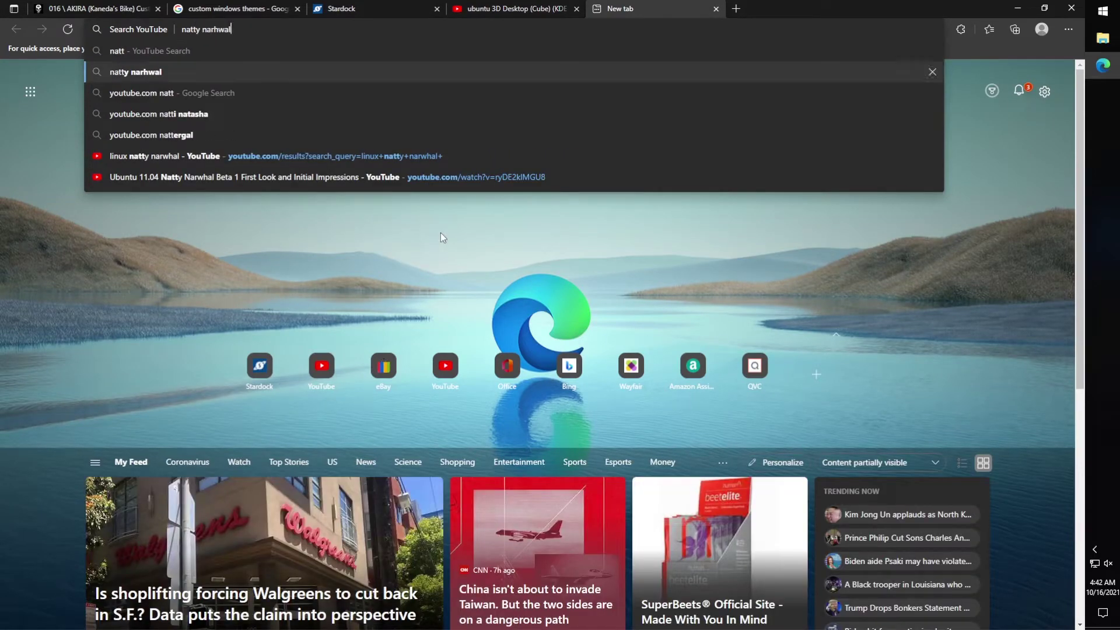
pyautogui.press('Return')
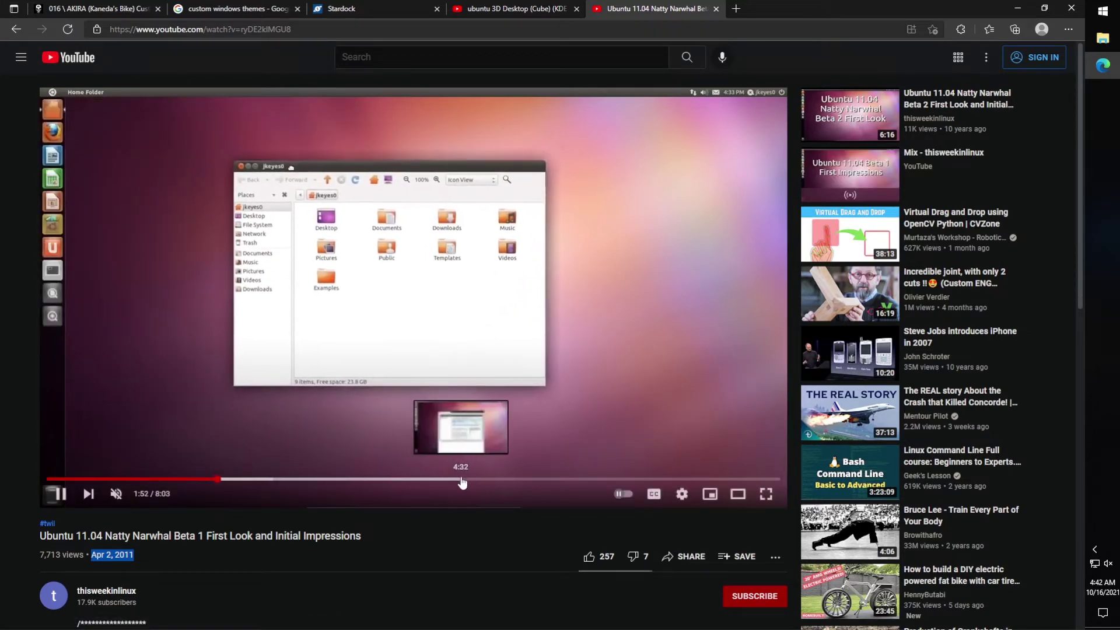
# Step: Skip the Ubuntu 11.04 video to 4:32, pause it, and return to the cube video tab
pyautogui.click(461, 480)
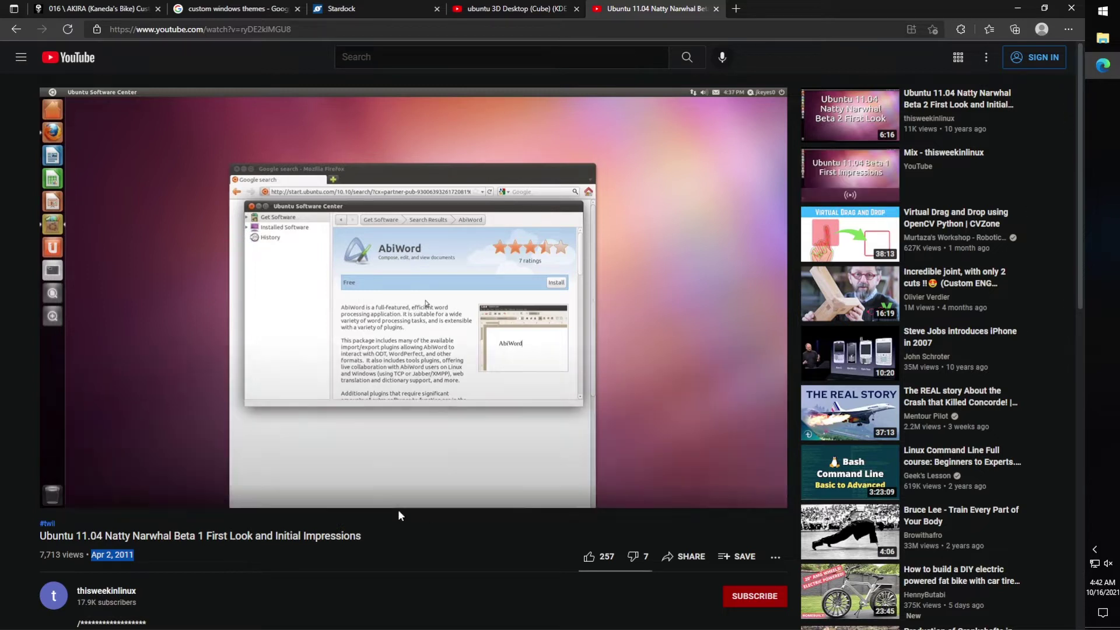
pyautogui.moveTo(520, 503)
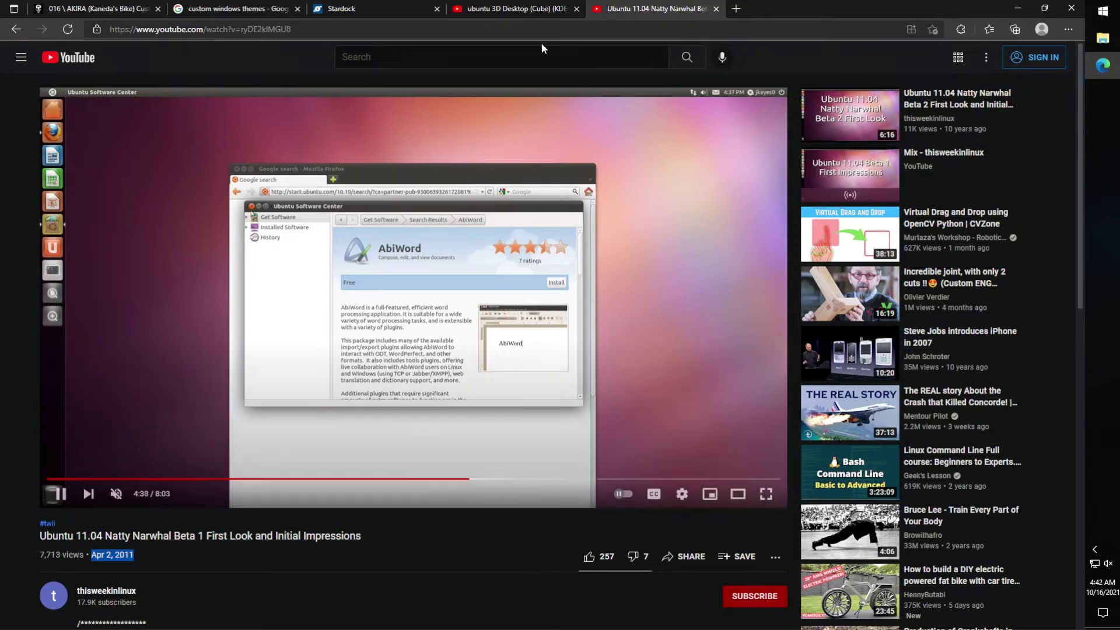
pyautogui.press('space')
pyautogui.click(542, 8)
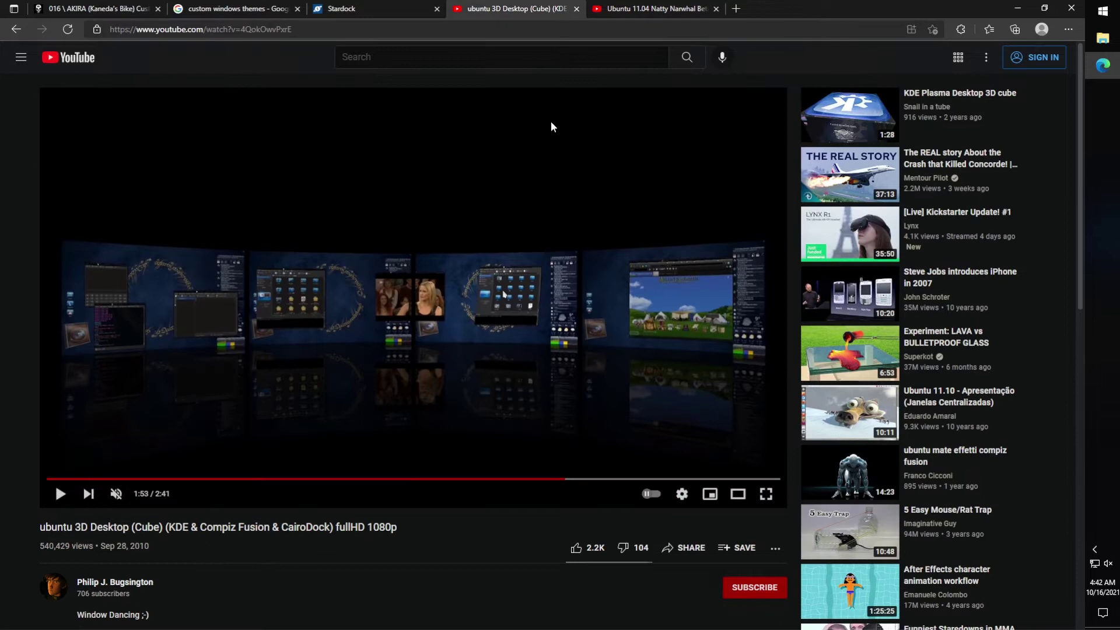
# Step: Resume the cube video, skip to 2:07 and 2:29, and pause it at 2:32
pyautogui.click(518, 430)
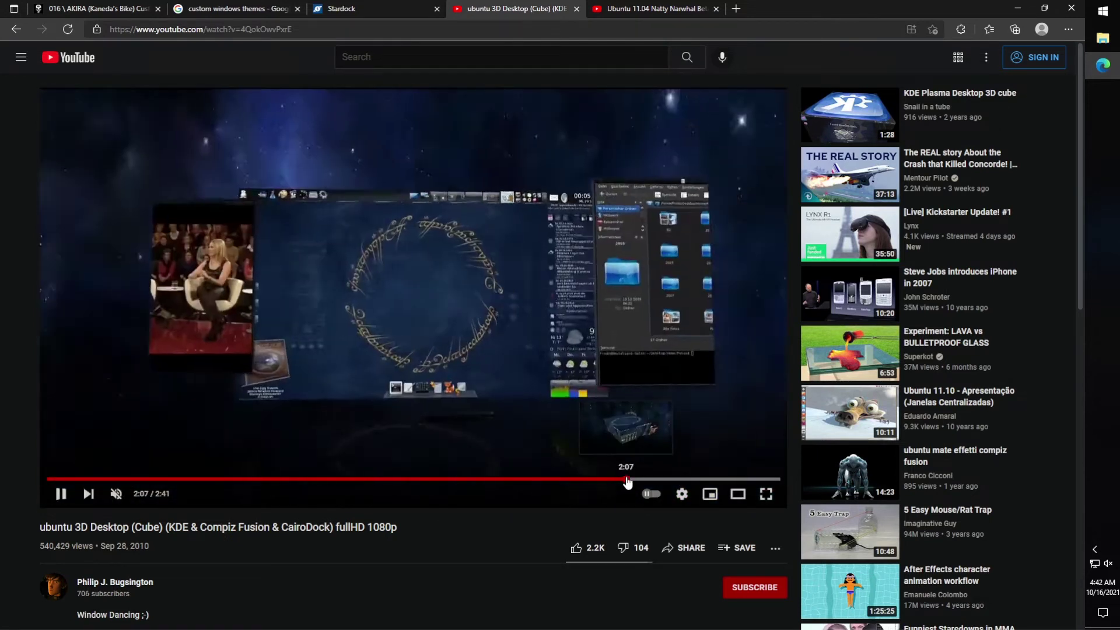
pyautogui.click(628, 479)
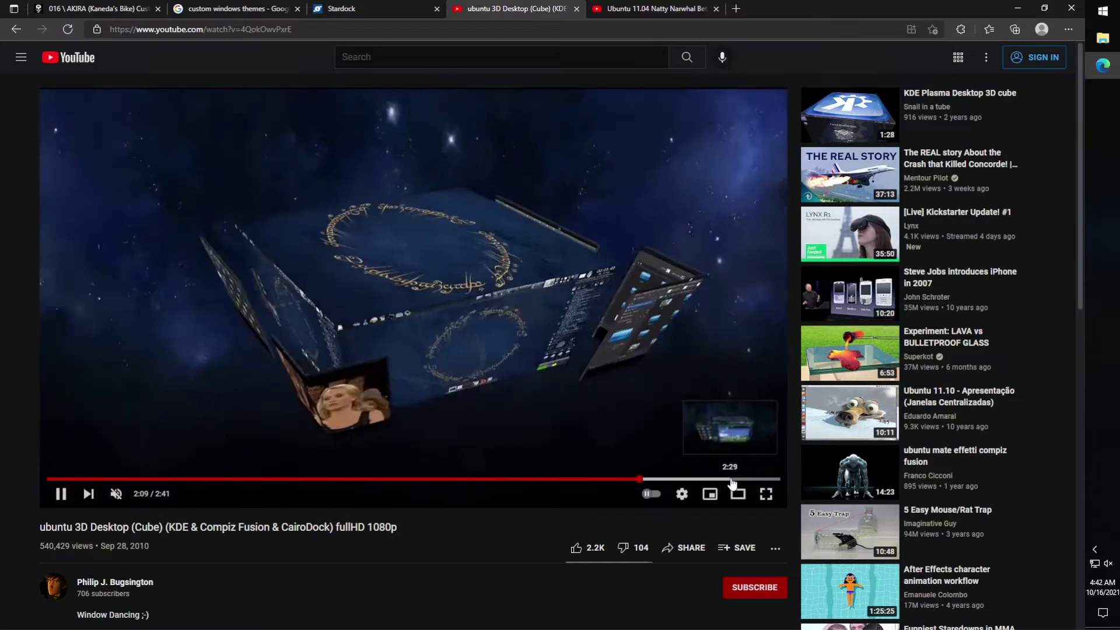
pyautogui.click(731, 479)
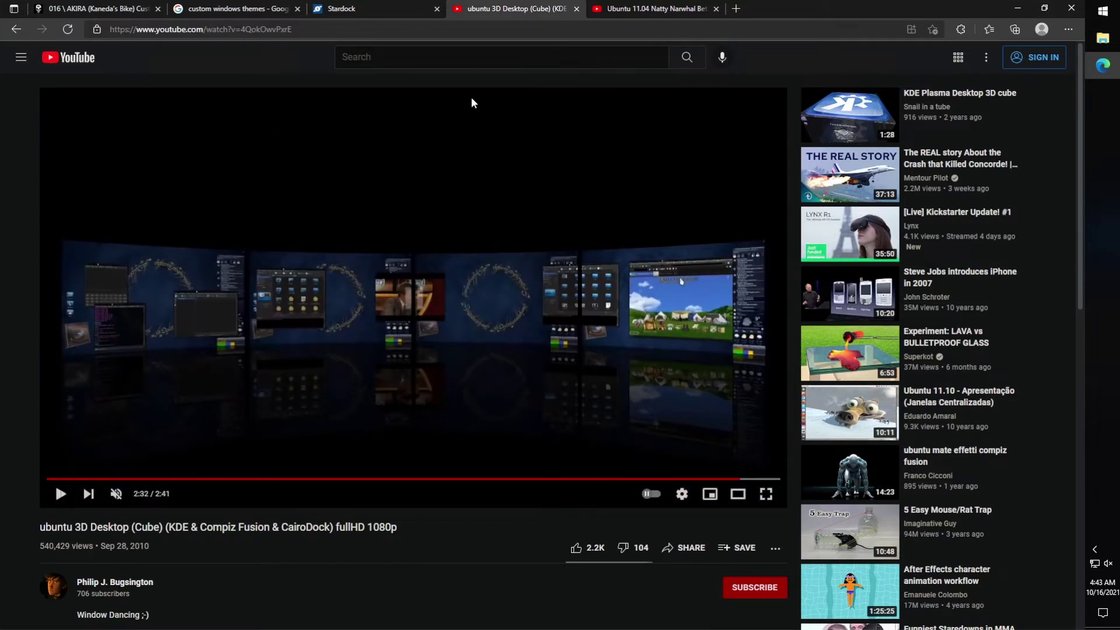
pyautogui.click(470, 100)
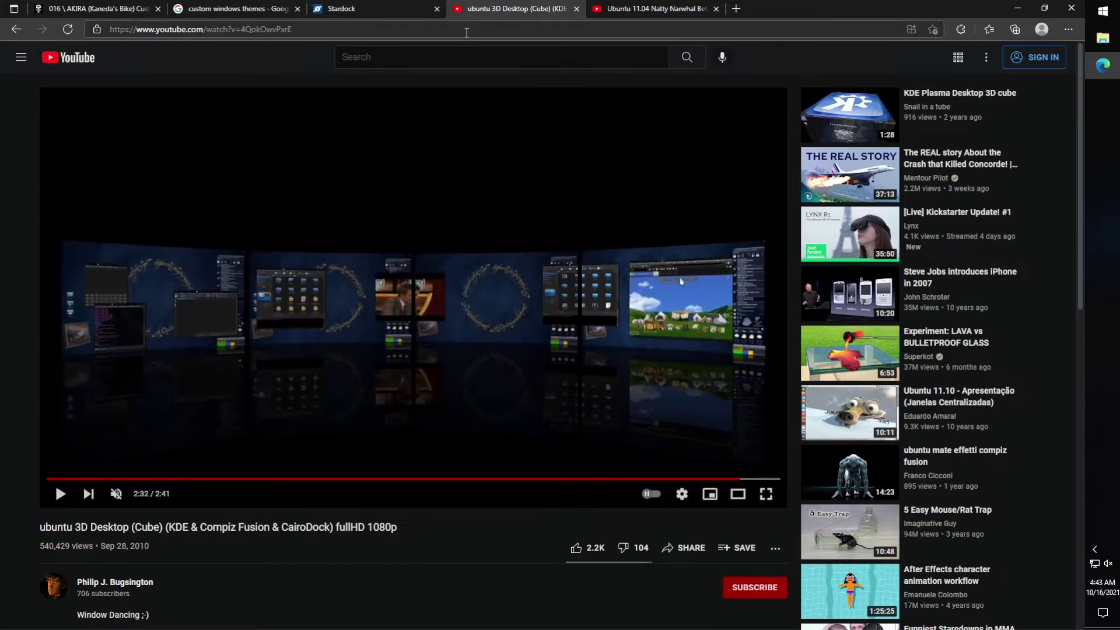
pyautogui.click(1103, 11)
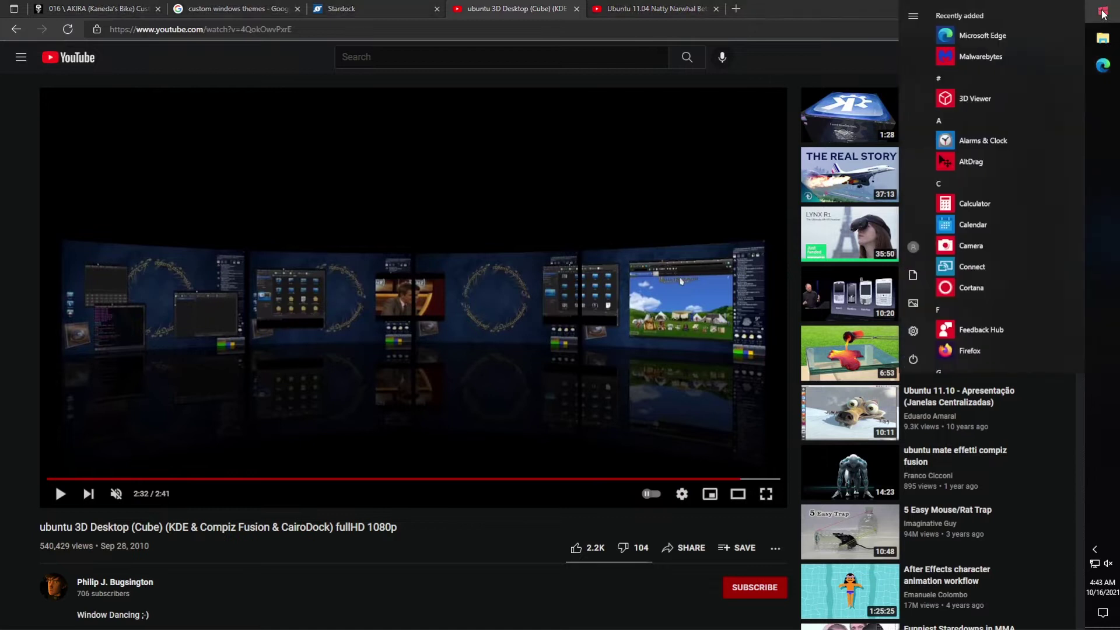
pyautogui.click(1103, 12)
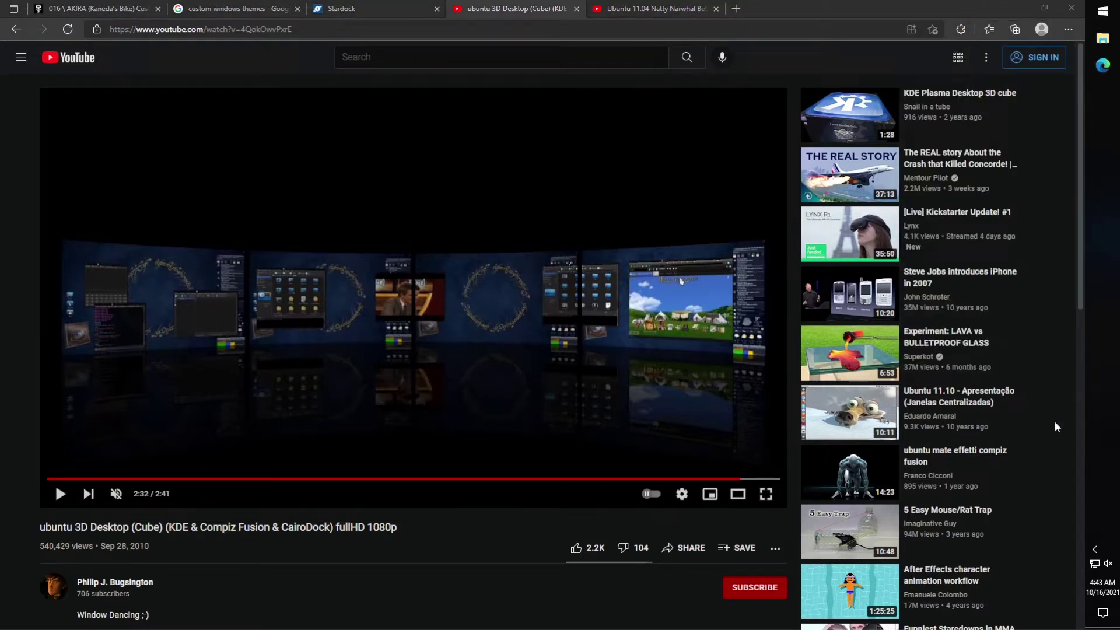
# Step: Restore the browser to a smaller window, nudge it left, and minimize it to show the desktop
pyautogui.doubleClick(814, 10)
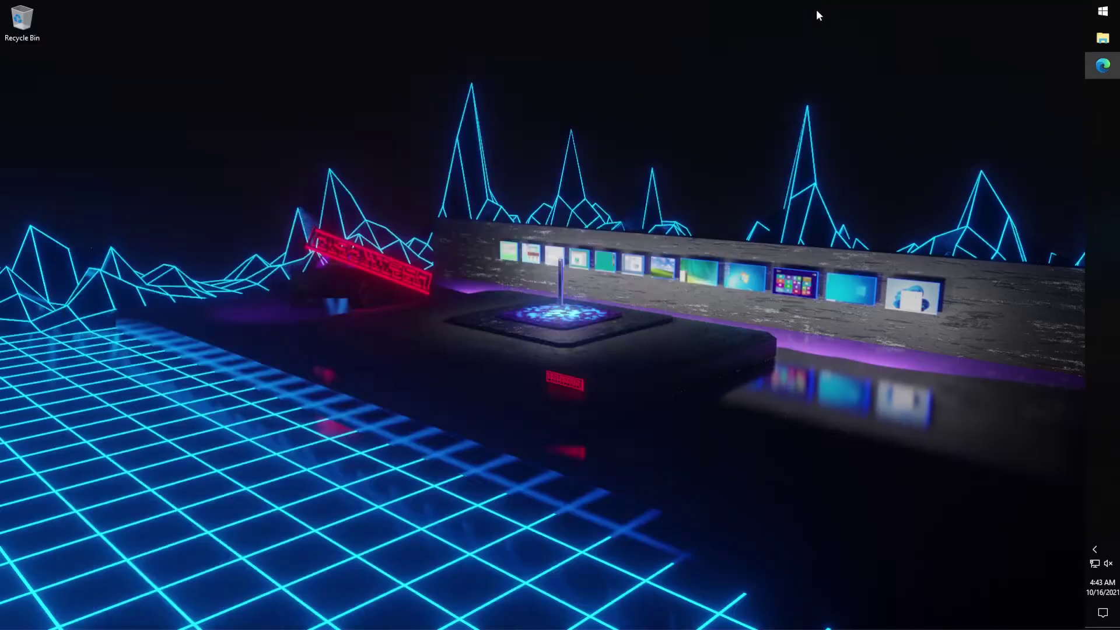
pyautogui.moveTo(577, 16); pyautogui.dragTo(530, 20)
pyautogui.click(550, 20)
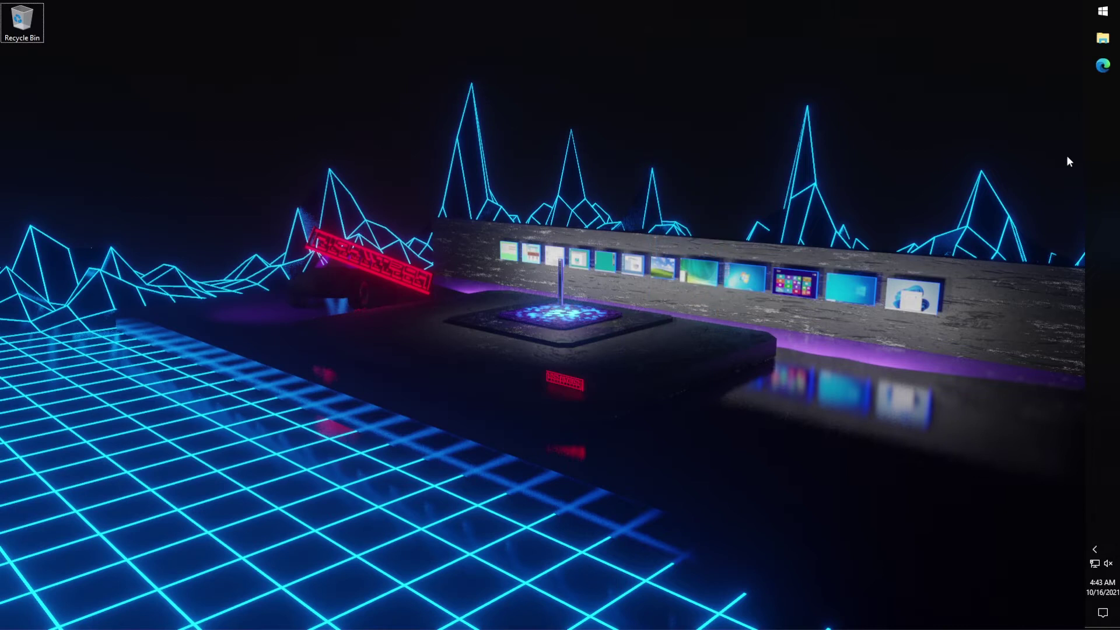
# Step: Unlock the taskbar and drag it to the bottom, then the left, then back to the bottom
pyautogui.rightClick(1085, 340)
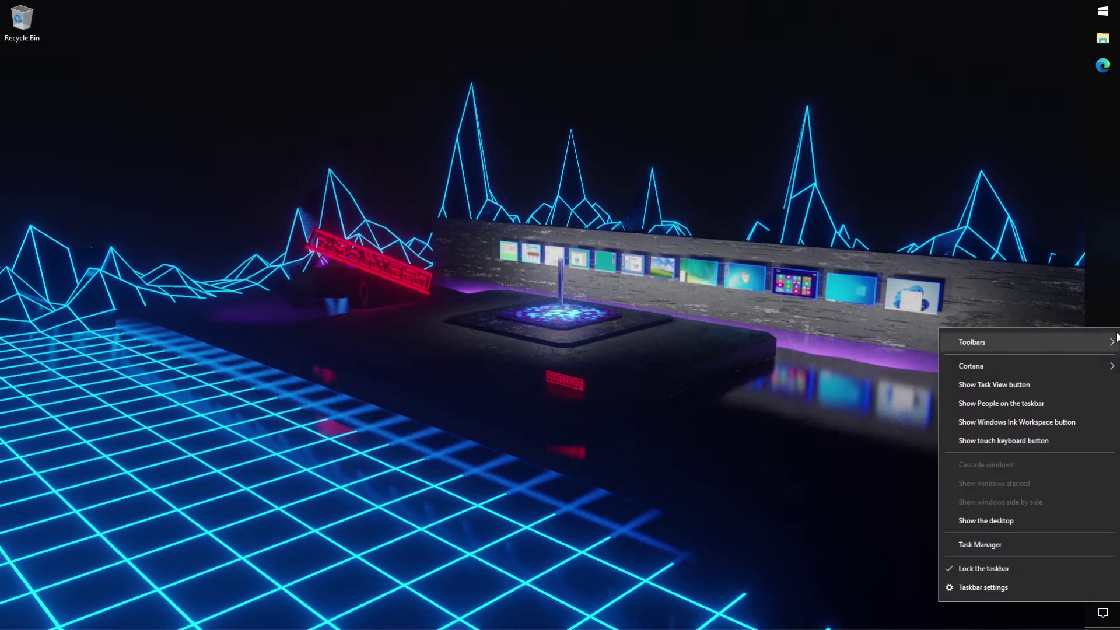
pyautogui.click(1031, 572)
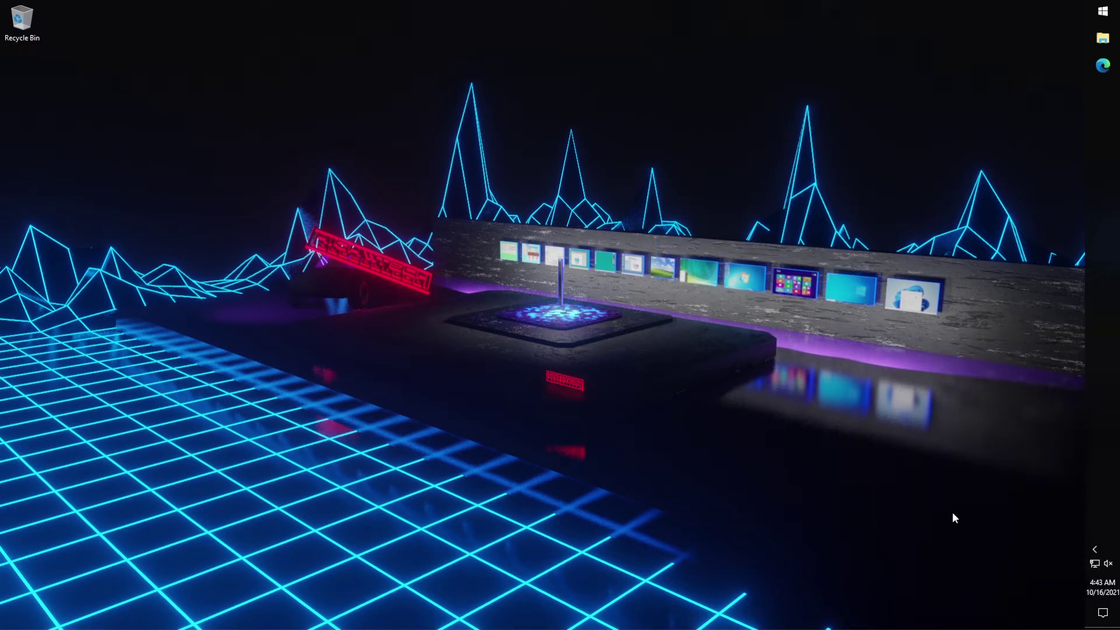
pyautogui.moveTo(990, 504); pyautogui.dragTo(758, 579)
pyautogui.moveTo(351, 571); pyautogui.dragTo(85, 502)
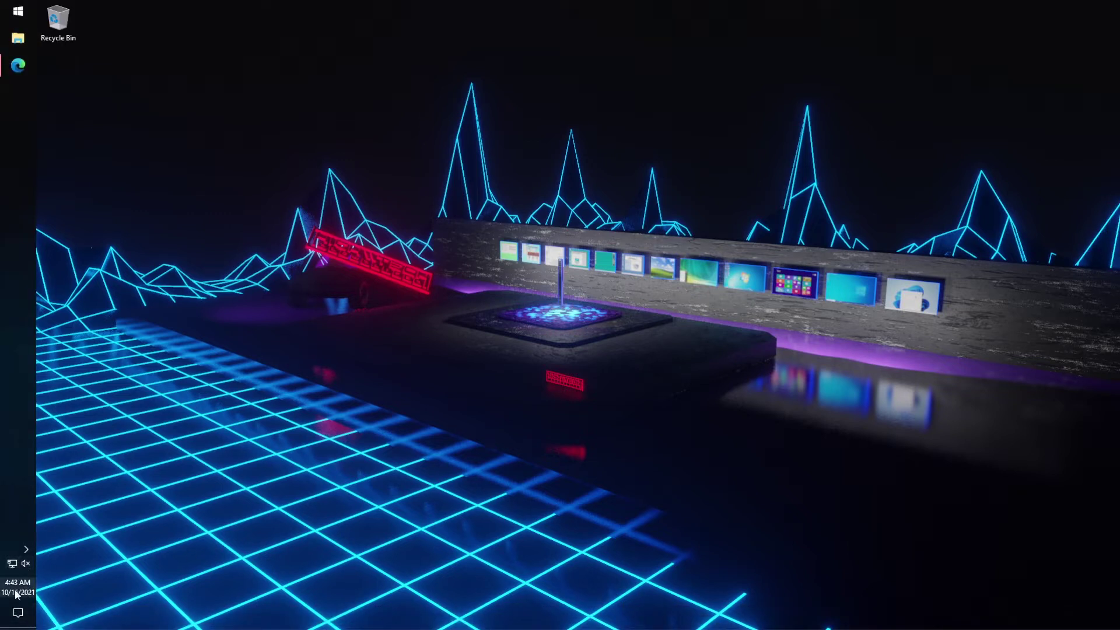
pyautogui.moveTo(21, 488); pyautogui.dragTo(250, 540)
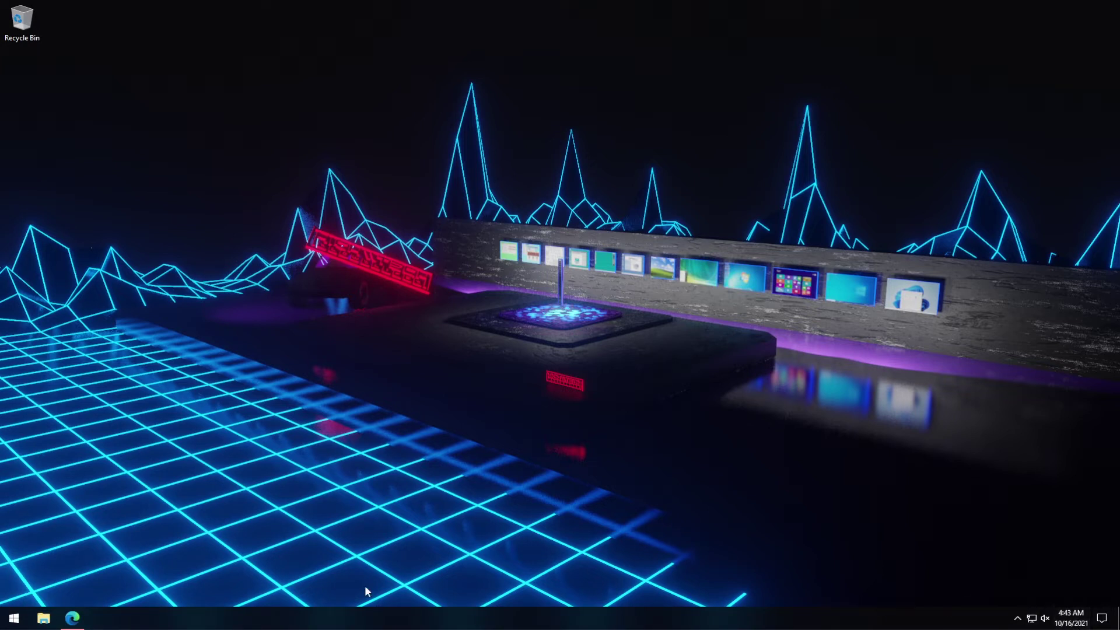
# Step: Switch back to Edge, maximize it, show the custom windows themes image results, then restore it
pyautogui.hotkey('alt', 'Tab')
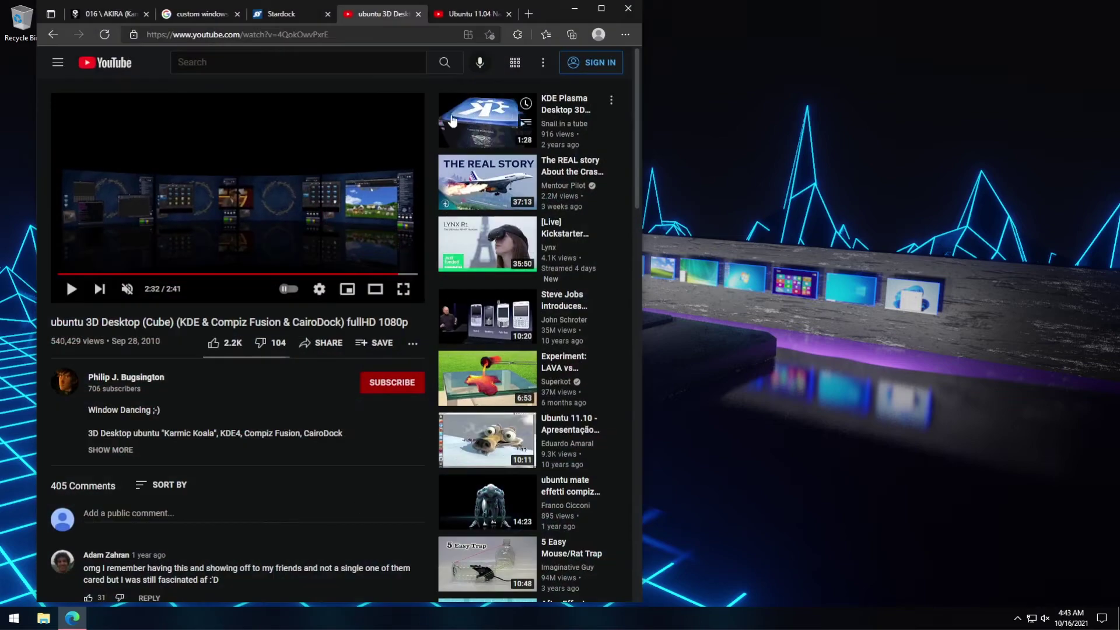
pyautogui.doubleClick(548, 13)
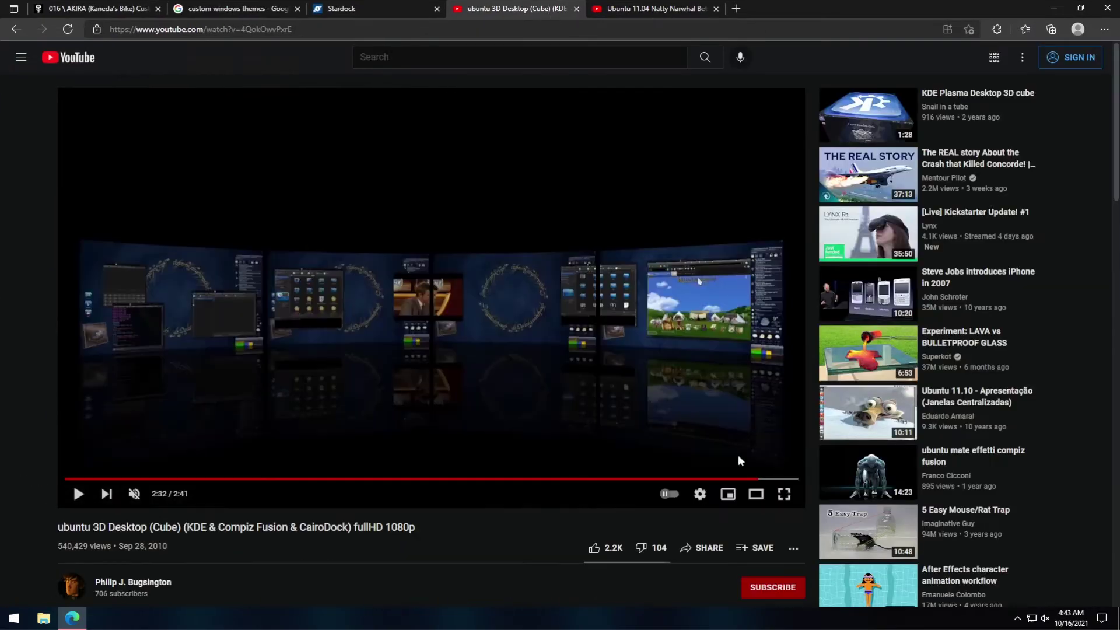
pyautogui.click(385, 6)
pyautogui.click(260, 12)
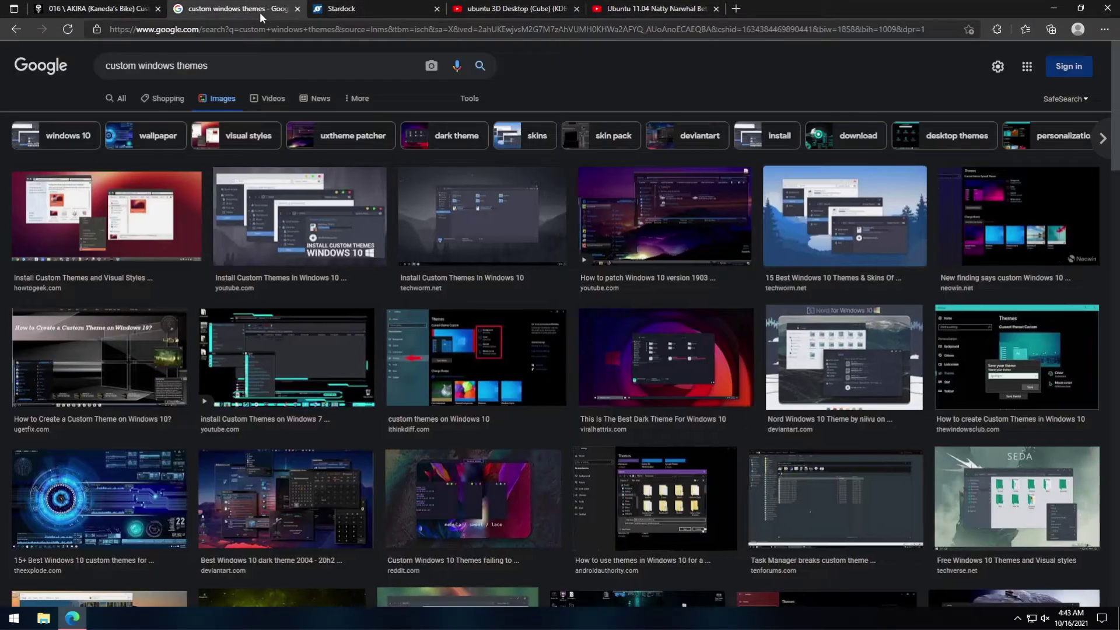
pyautogui.scroll(-3, 787, 318)
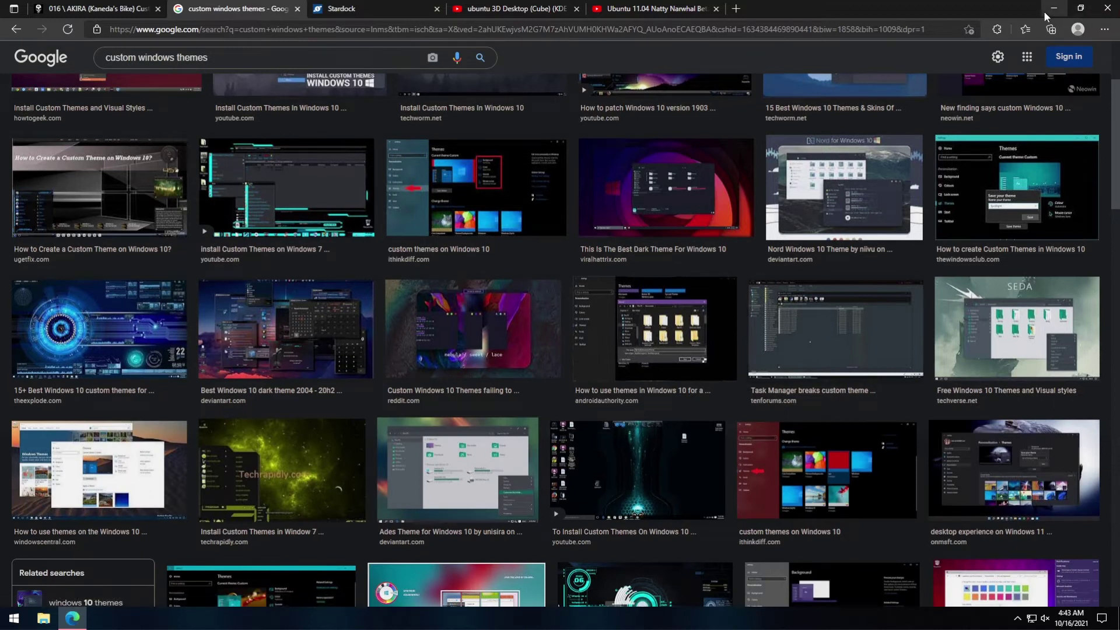
pyautogui.doubleClick(1024, 8)
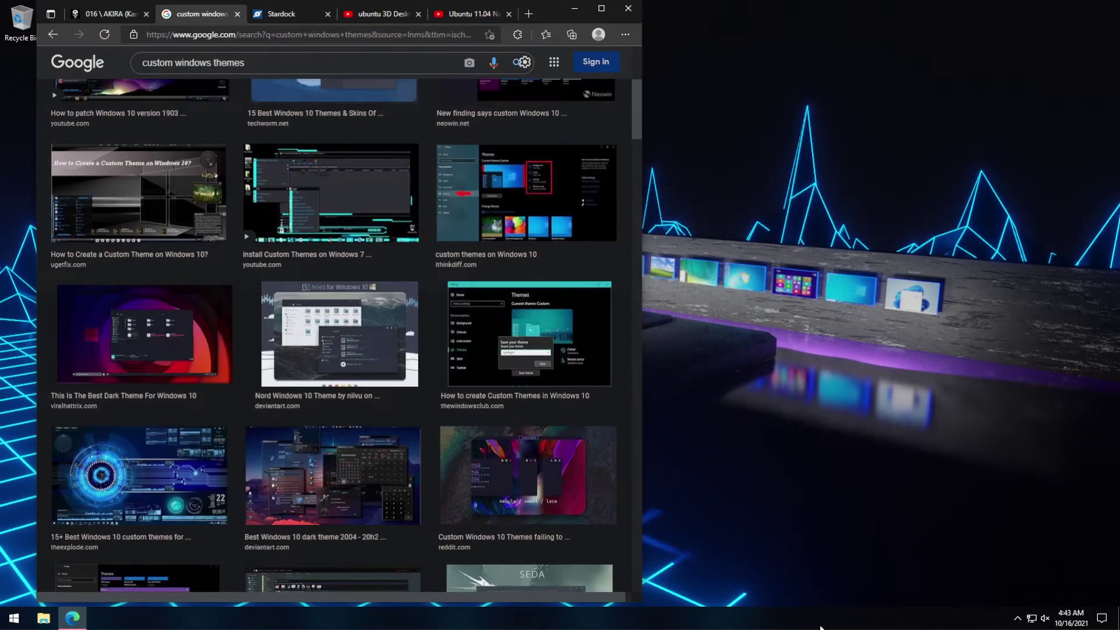
# Step: Drag the taskbar from the bottom to the right edge of the screen
pyautogui.rightClick(820, 627)
pyautogui.click(800, 618)
pyautogui.moveTo(799, 617); pyautogui.dragTo(1079, 582)
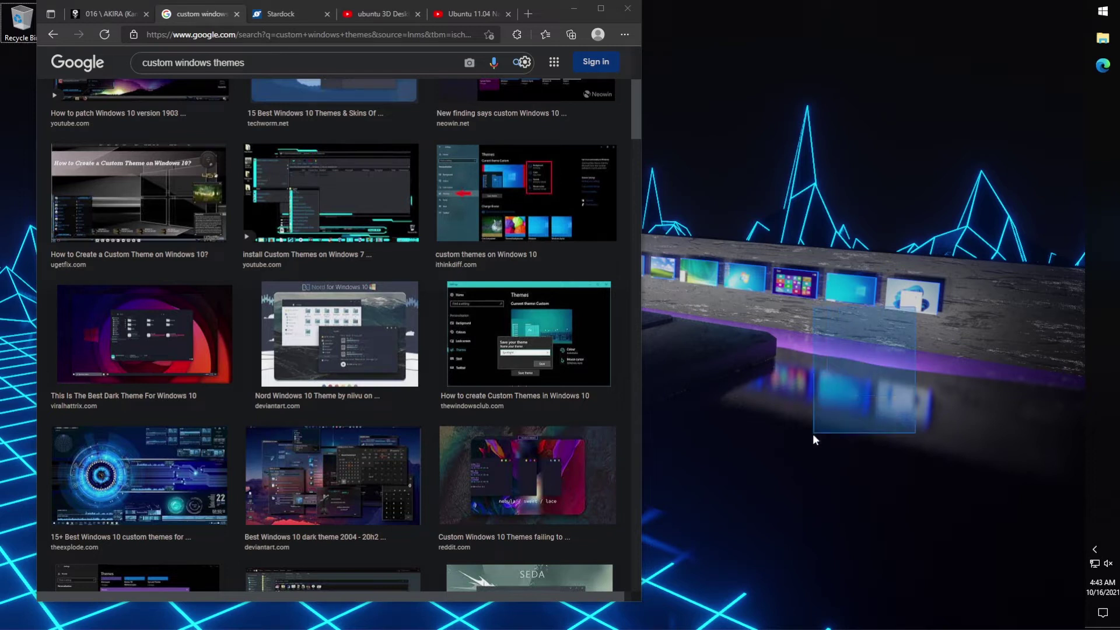
# Step: Open the Start menu, launch File Explorer with Win+E, and bring up the taskbar's context menu
pyautogui.click(1100, 14)
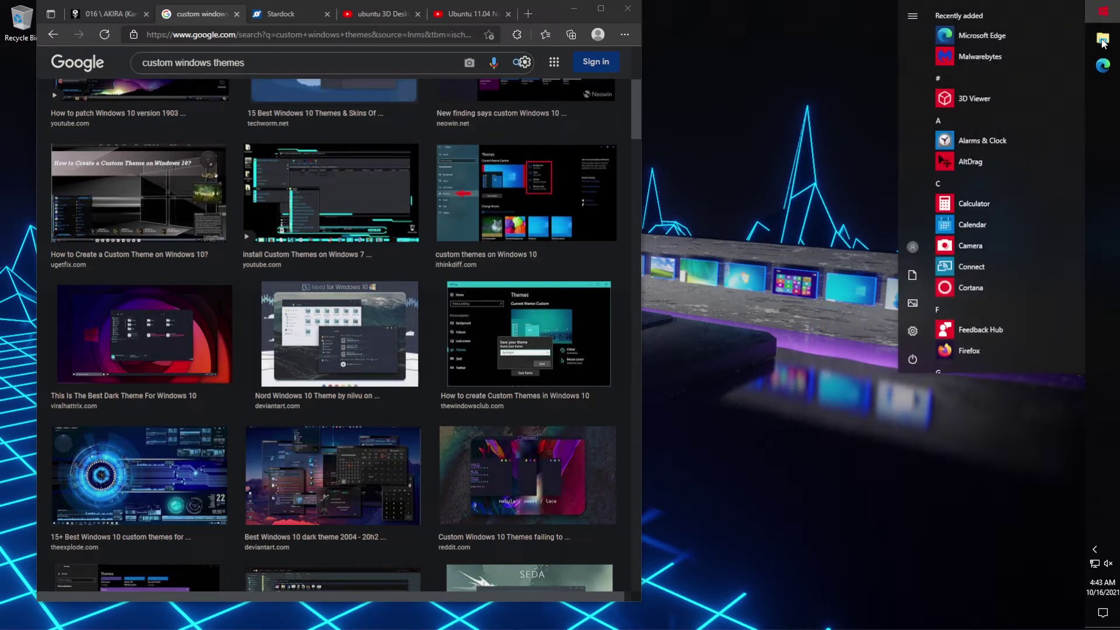
pyautogui.press('super+e')
pyautogui.rightClick(1096, 120)
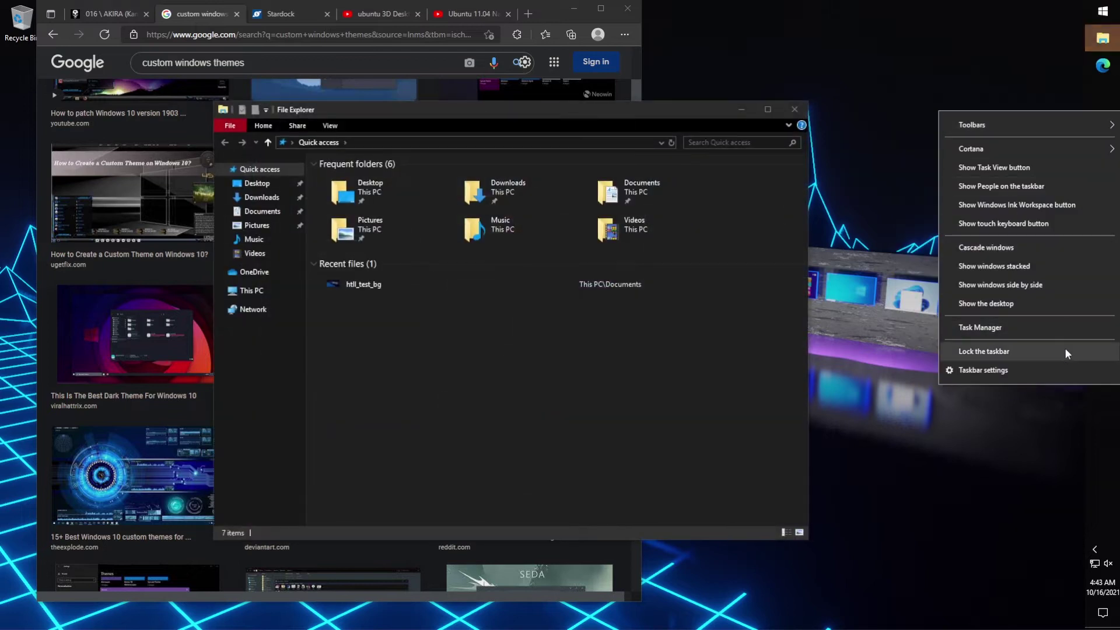
# Step: Lock the taskbar, close File Explorer with Alt+F4, then unlock the taskbar again
pyautogui.click(1041, 350)
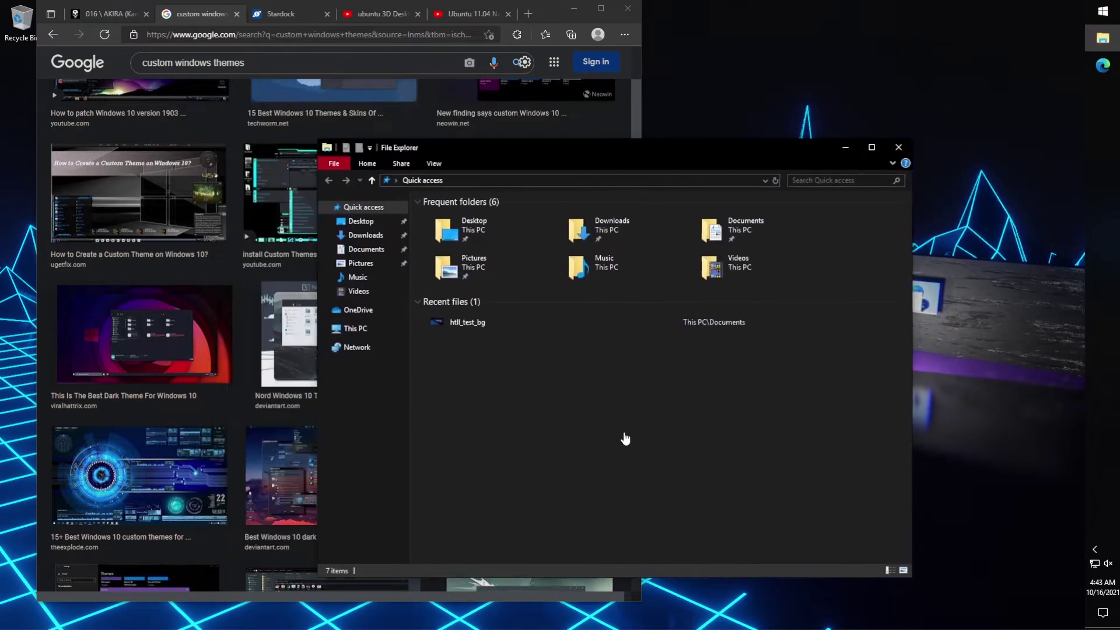
pyautogui.hotkey('alt', 'F4')
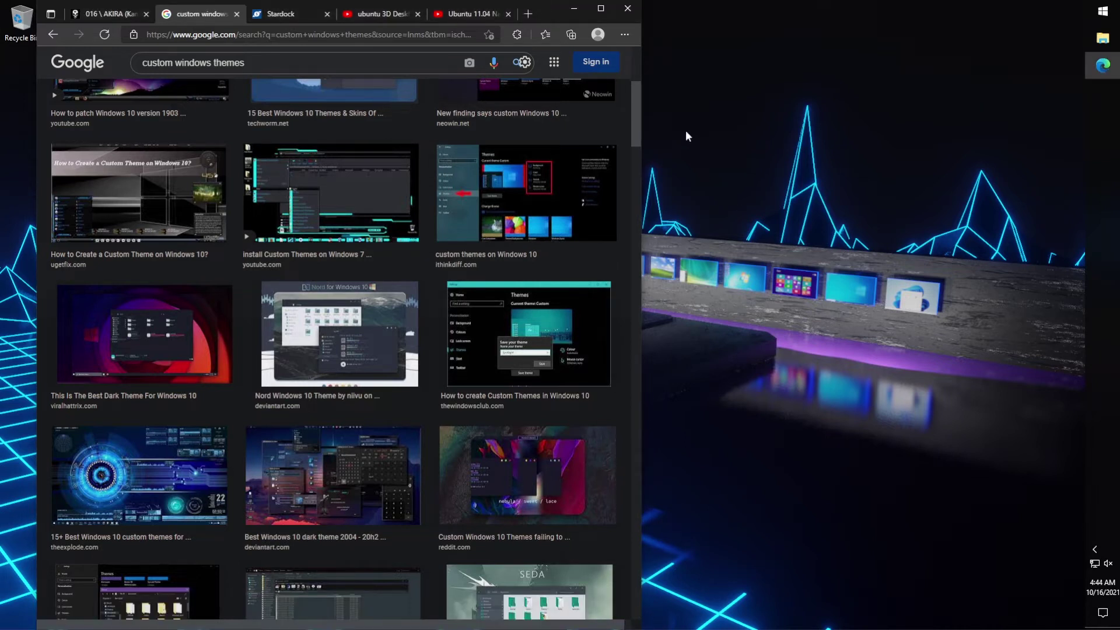
pyautogui.rightClick(1110, 409)
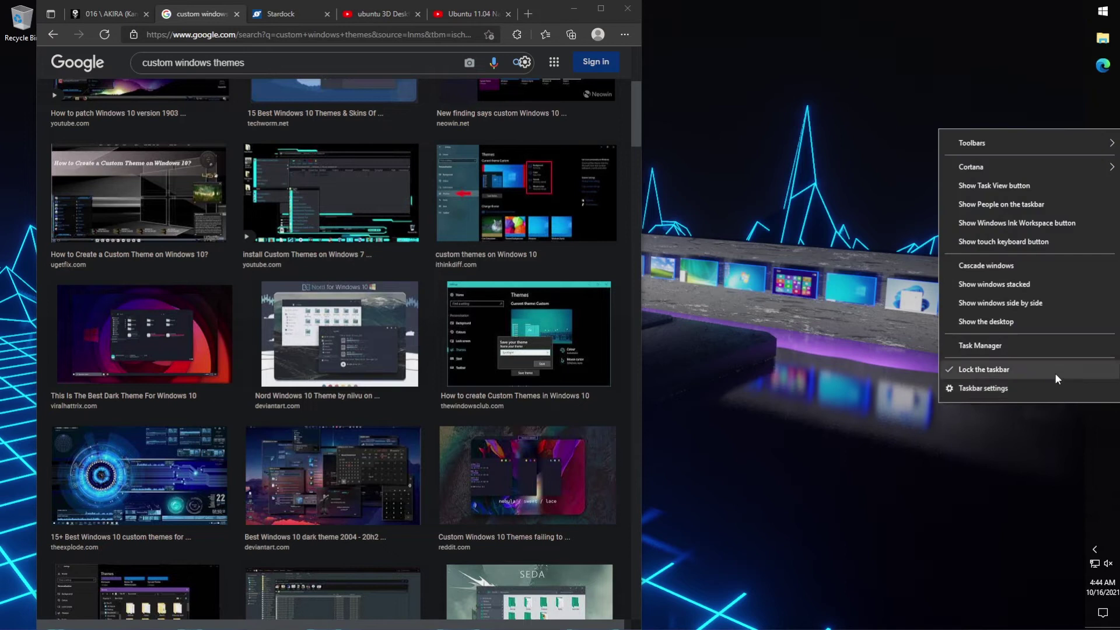
pyautogui.click(1100, 371)
# Step: Move the taskbar to the top and check the Start menu there, then drag it right, then left
pyautogui.moveTo(957, 195); pyautogui.dragTo(919, 38)
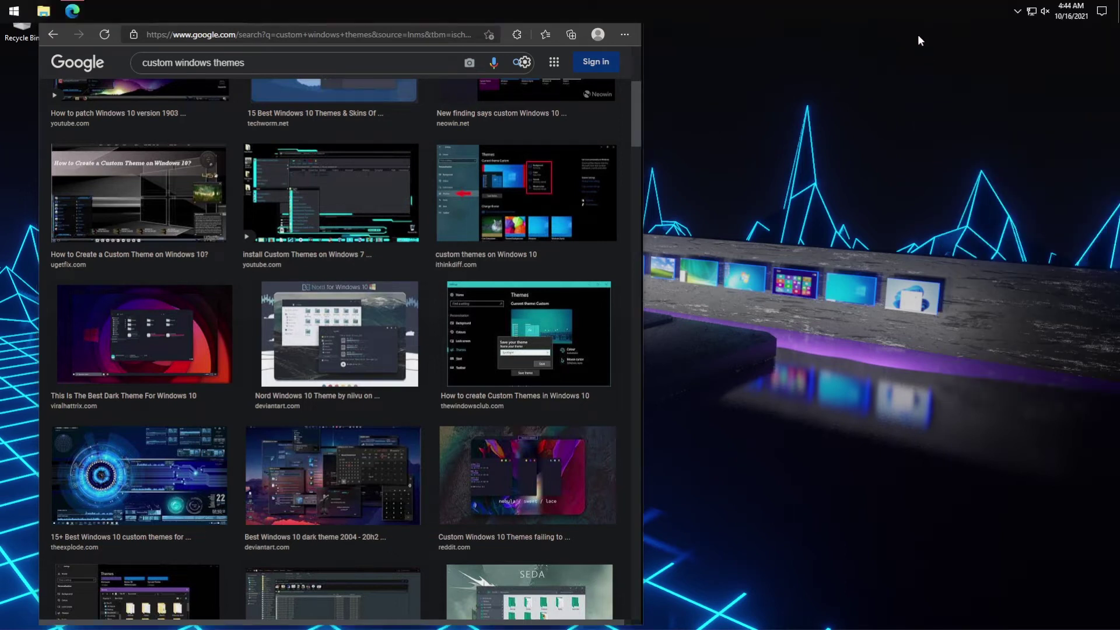
pyautogui.click(16, 11)
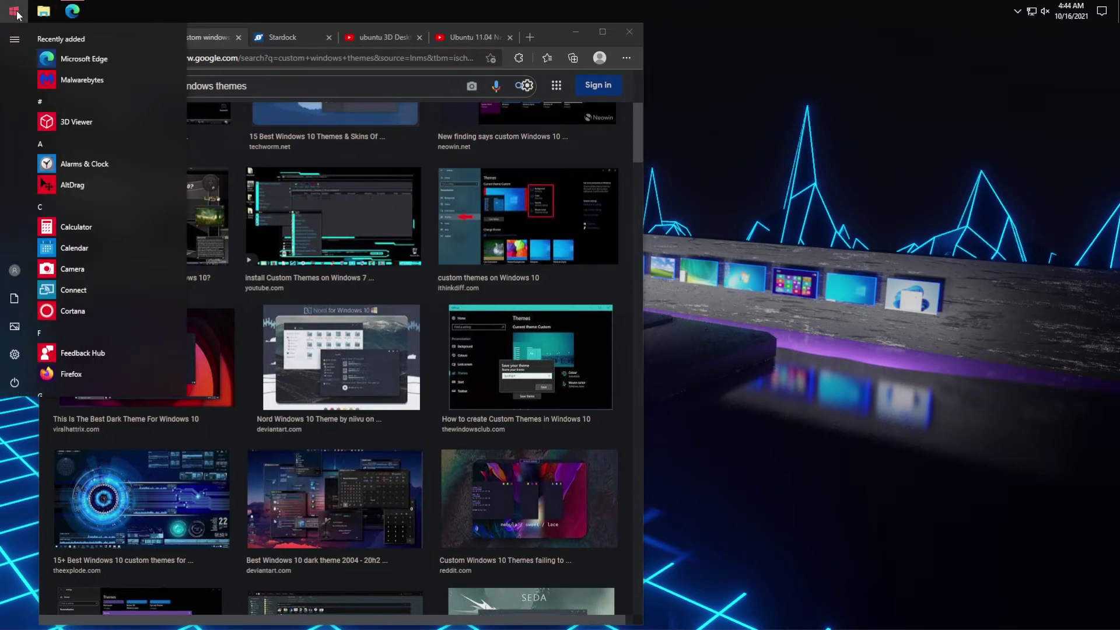
pyautogui.click(818, 154)
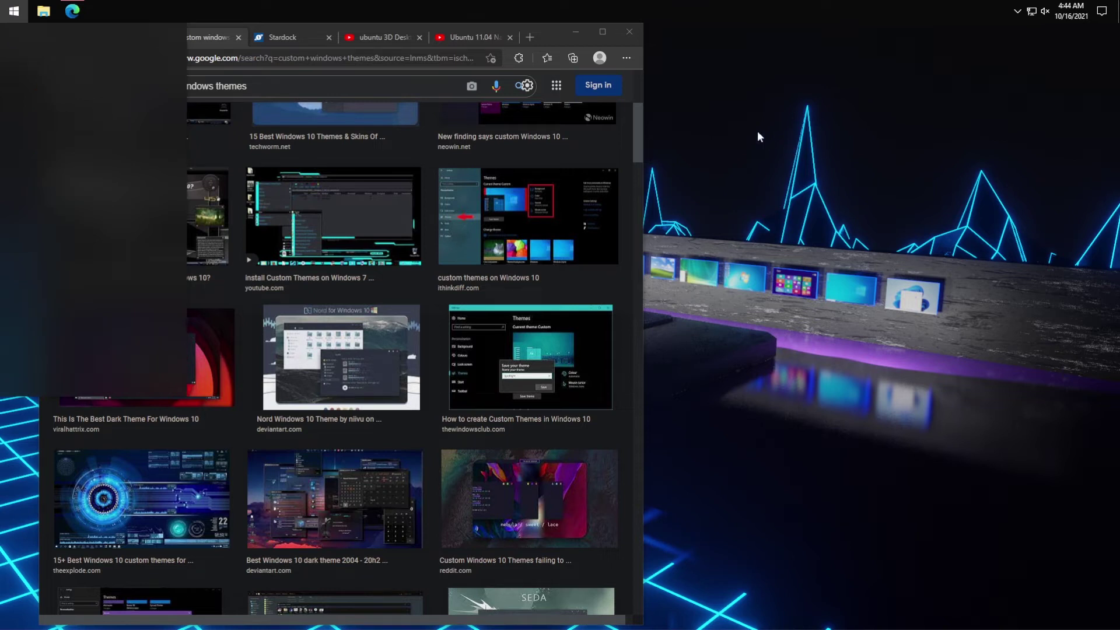
pyautogui.moveTo(942, 15); pyautogui.dragTo(1110, 165)
pyautogui.moveTo(1112, 230); pyautogui.dragTo(79, 251)
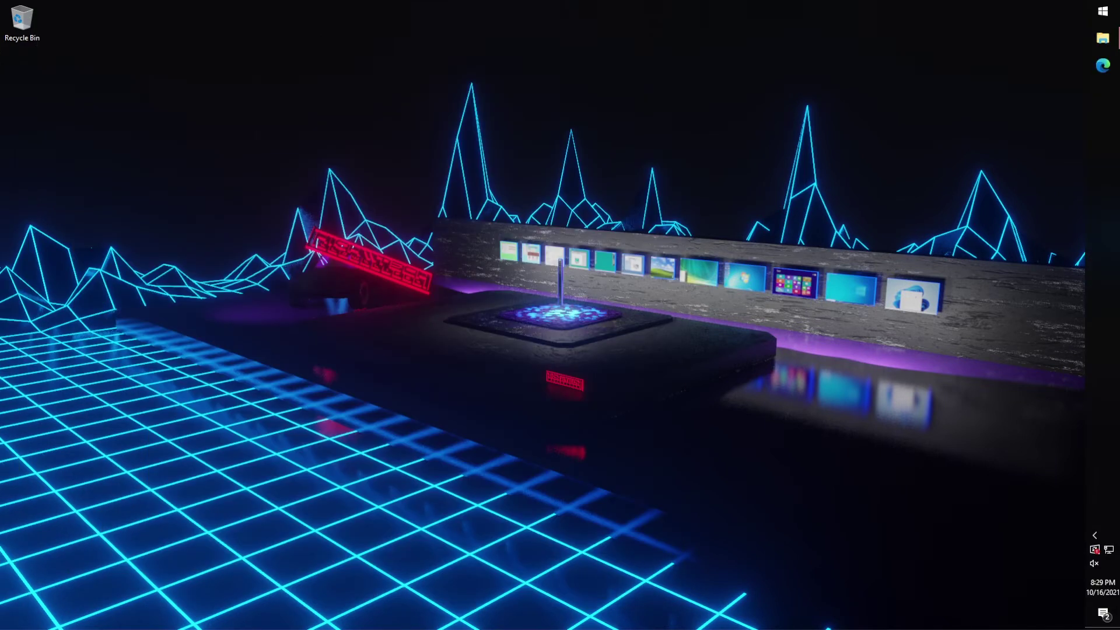
# Step: Bring another File Explorer window to the front using Alt+Tab
pyautogui.rightClick(225, 261)
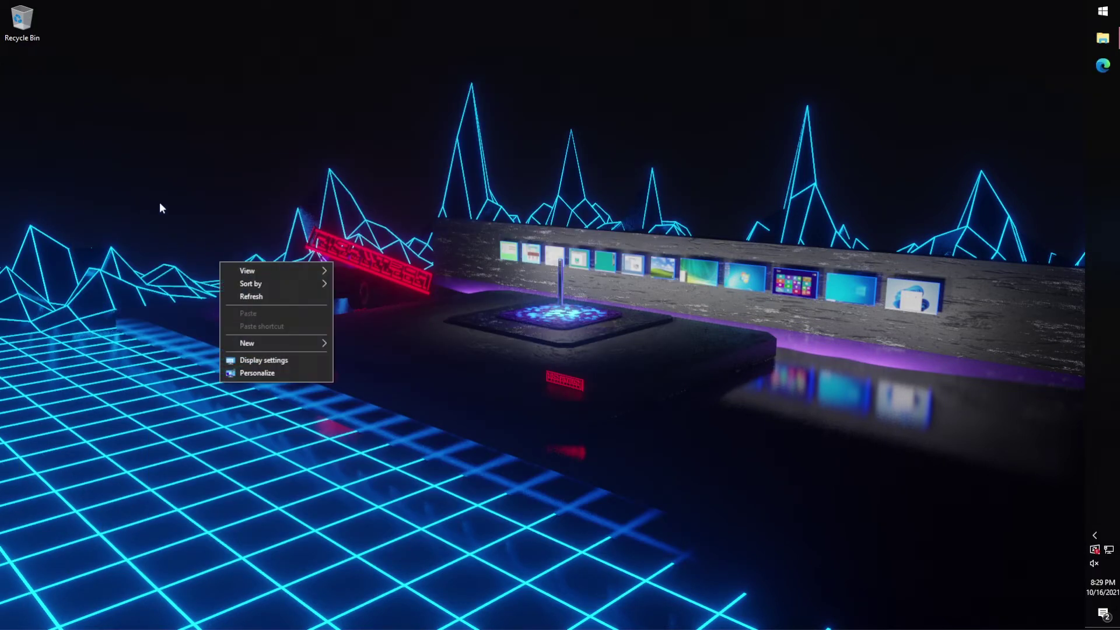
pyautogui.hotkey('alt', 'Tab')
pyautogui.hotkey('alt', 'Tab')
pyautogui.hotkey('alt', 'Tab')
pyautogui.hotkey('alt', 'Tab')
pyautogui.hotkey('alt', 'Tab')
pyautogui.hotkey('alt', 'Tab')
pyautogui.hotkey('alt', 'Tab')
pyautogui.hotkey('alt', 'Tab')
pyautogui.hotkey('alt', 'Tab')
pyautogui.hotkey('alt', 'Tab')
pyautogui.hotkey('alt', 'Tab')
pyautogui.hotkey('alt', 'Tab')
pyautogui.hotkey('alt', 'Tab')
pyautogui.hotkey('alt', 'Tab')
pyautogui.hotkey('alt', 'Tab')
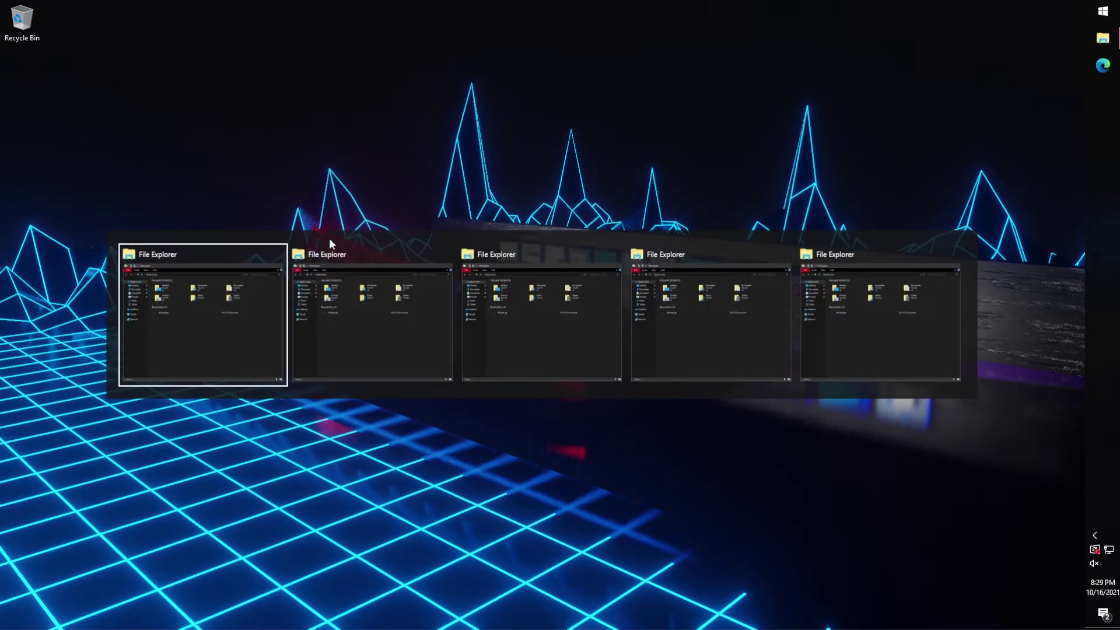
pyautogui.hotkey('alt', 'Tab')
pyautogui.hotkey('alt', 'Tab')
pyautogui.hotkey('alt', 'Tab')
pyautogui.hotkey('alt', 'Tab')
pyautogui.hotkey('alt', 'Tab')
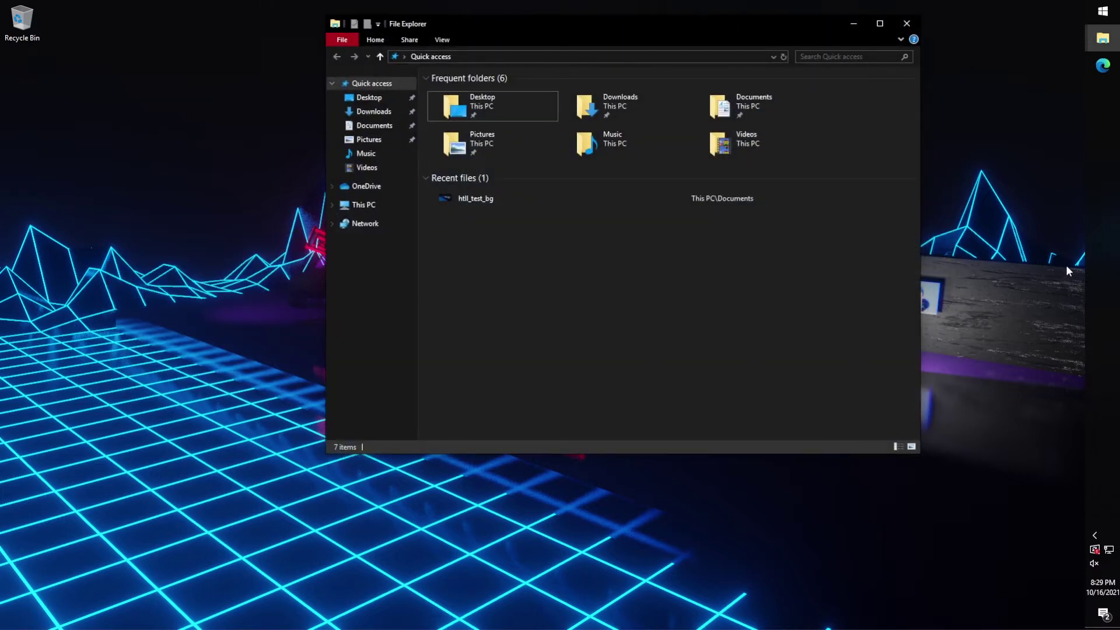
# Step: Open and close the clock's calendar flyout, then open the taskbar's context menu
pyautogui.click(1102, 599)
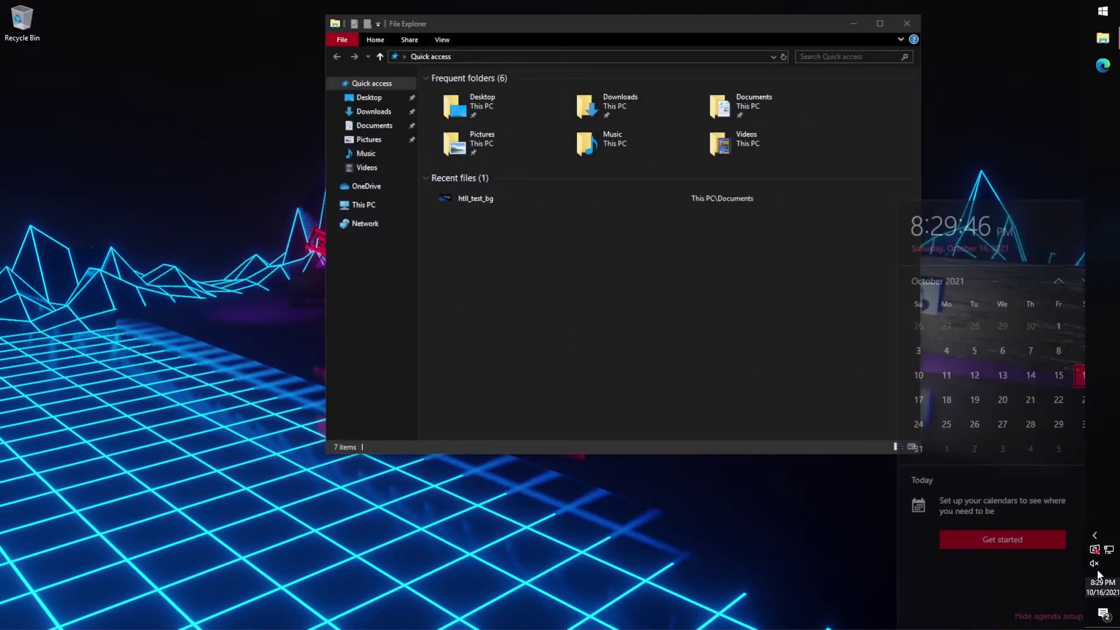
pyautogui.click(1061, 166)
pyautogui.rightClick(1100, 161)
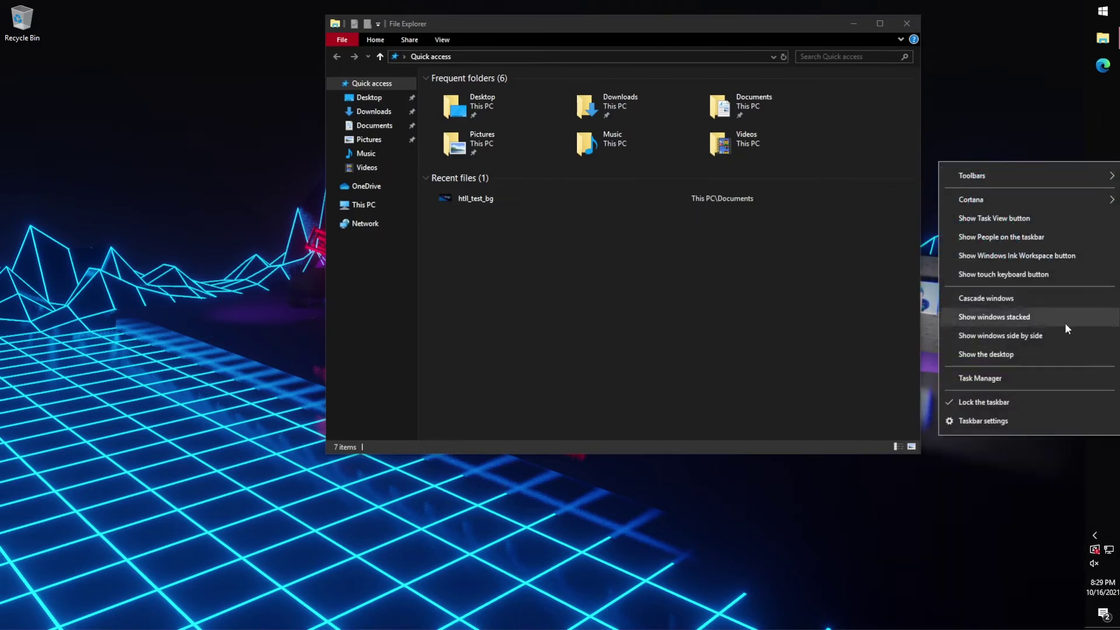
# Step: Open Taskbar settings, toggle desktop auto-hide, and test the Start menu beside the right-edge taskbar
pyautogui.click(1048, 419)
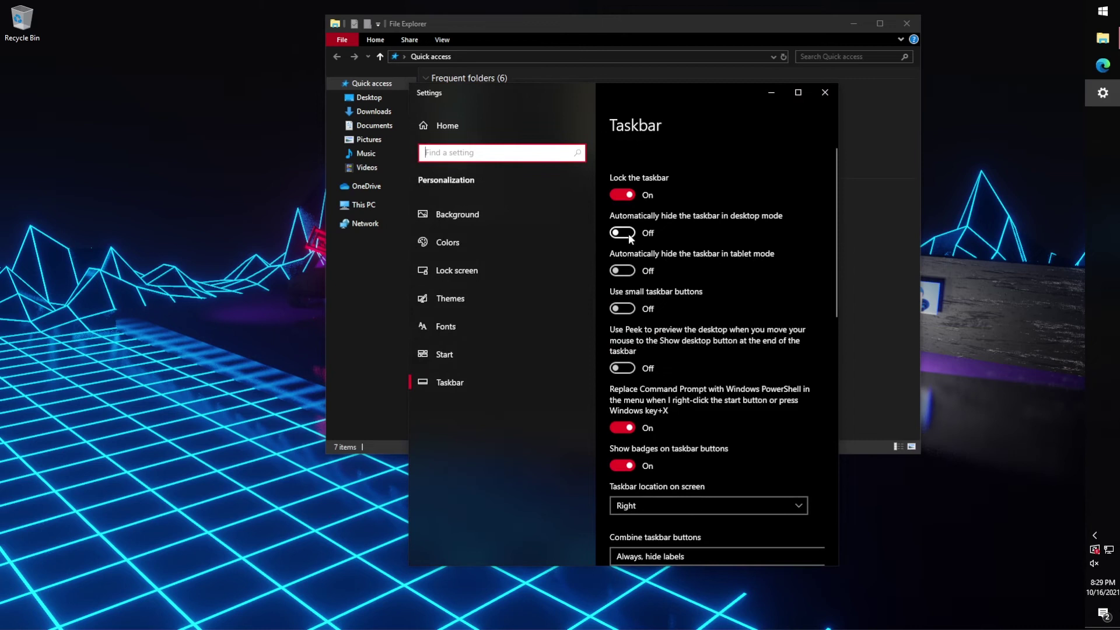
pyautogui.click(628, 232)
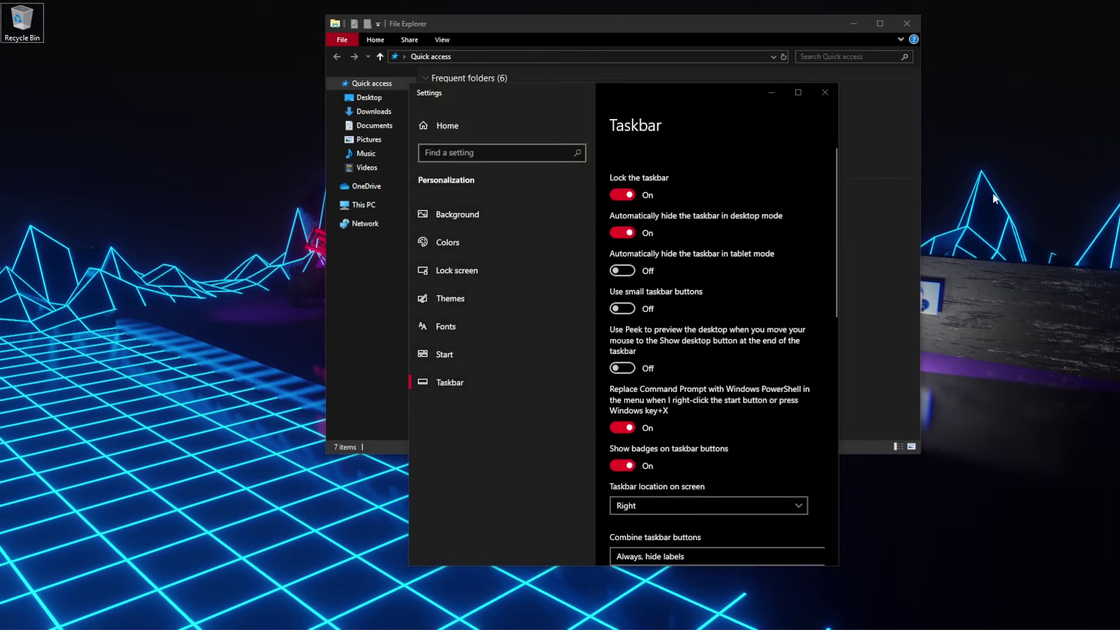
pyautogui.press('super')
pyautogui.press('super')
pyautogui.press('super')
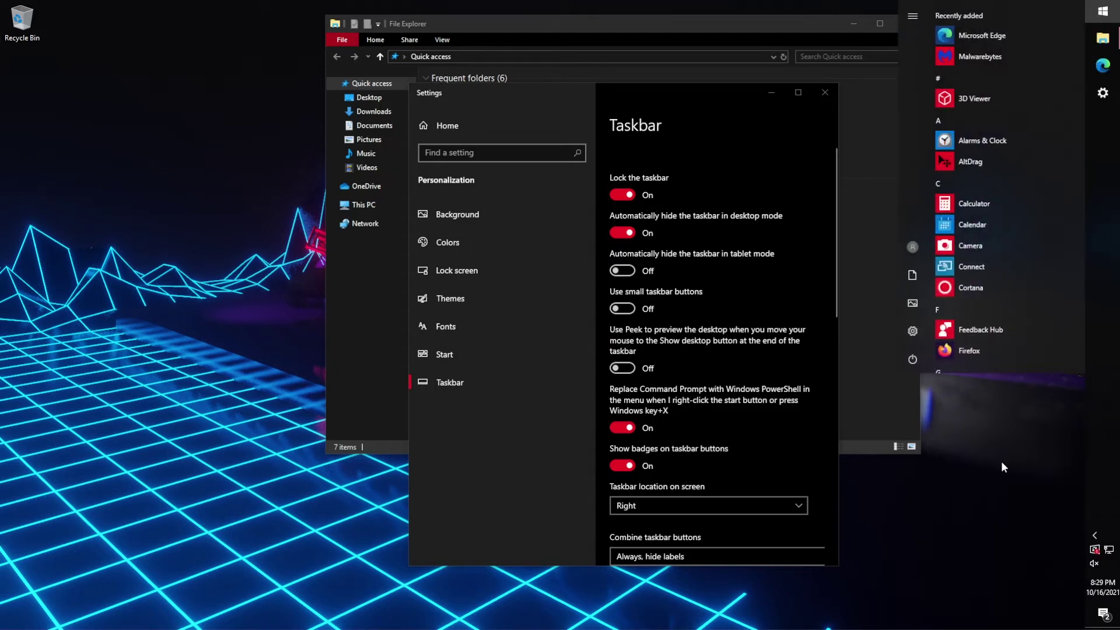
pyautogui.press('super')
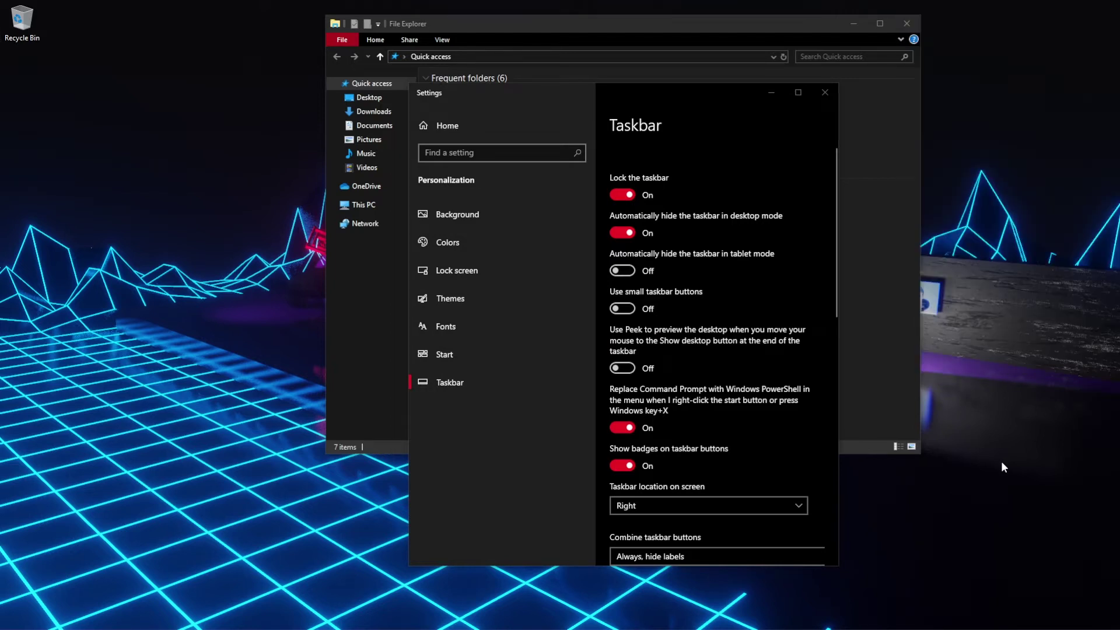
pyautogui.press('super')
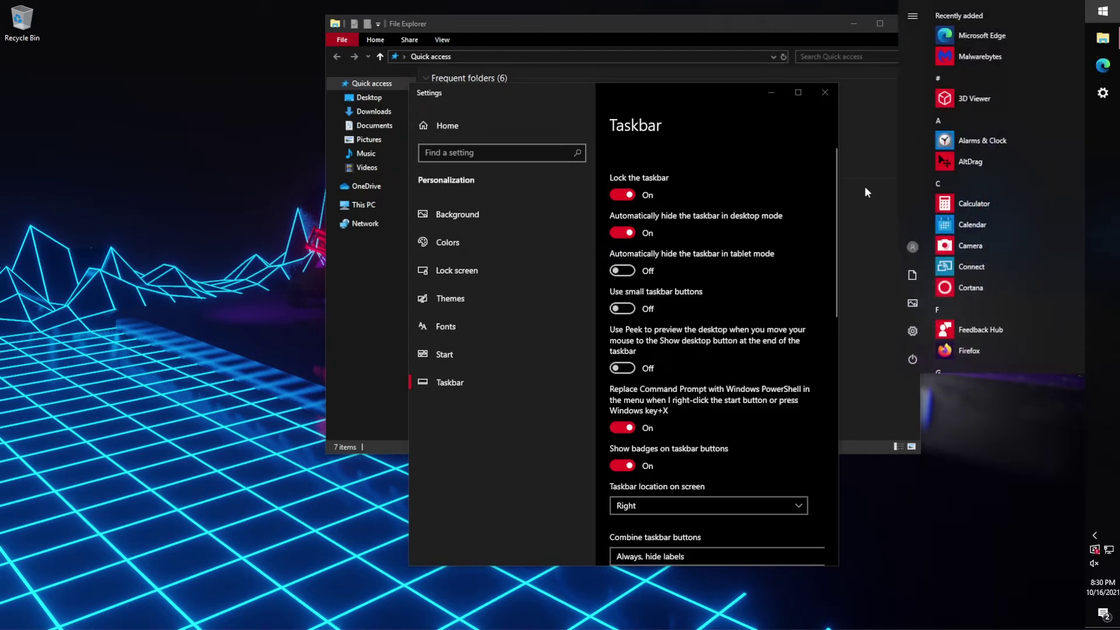
# Step: Close the Start menu and the Settings window, then shift File Explorer slightly down and left
pyautogui.click(831, 97)
pyautogui.click(831, 97)
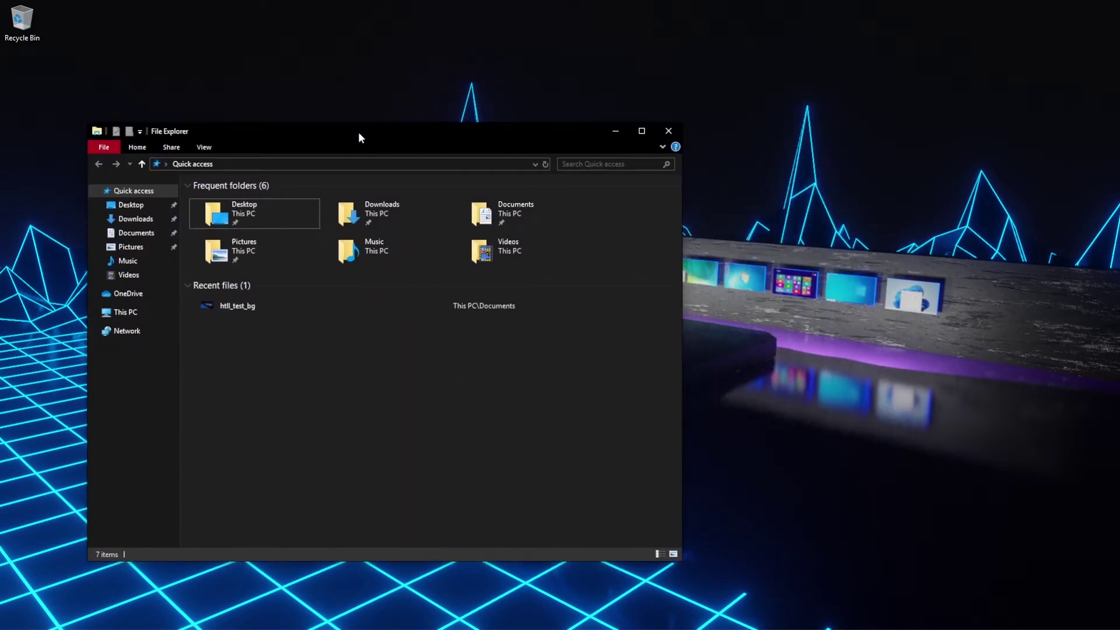
pyautogui.moveTo(360, 134)
pyautogui.mouseDown()
pyautogui.moveTo(387, 128)
pyautogui.moveTo(348, 141)
pyautogui.mouseUp()
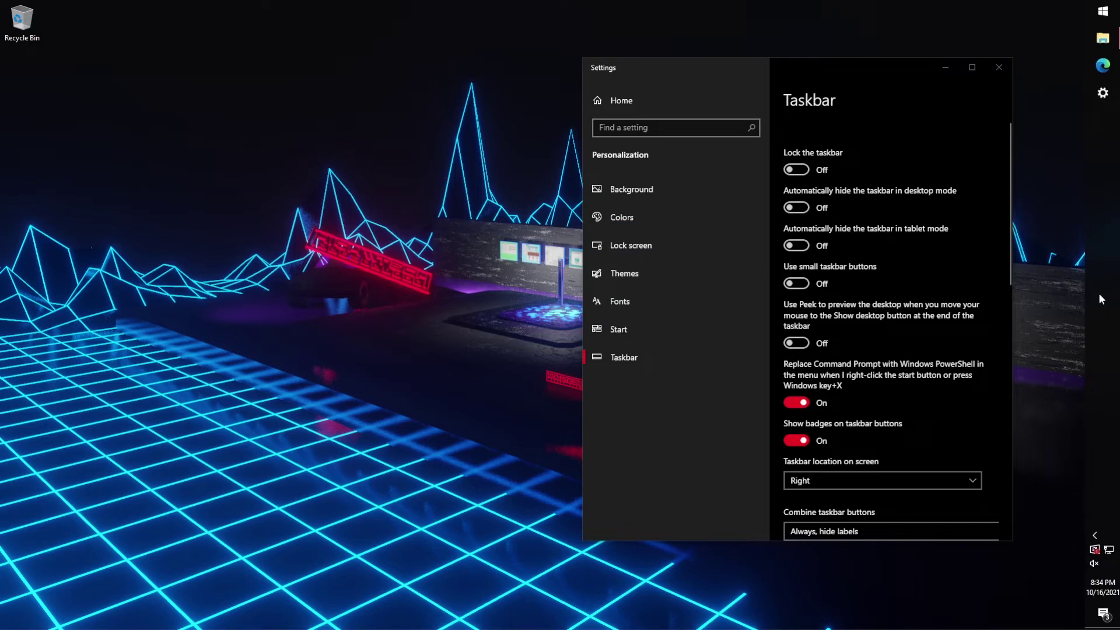
# Step: Turn small taskbar buttons on, then off, trying to drag the taskbar's width each time
pyautogui.click(797, 285)
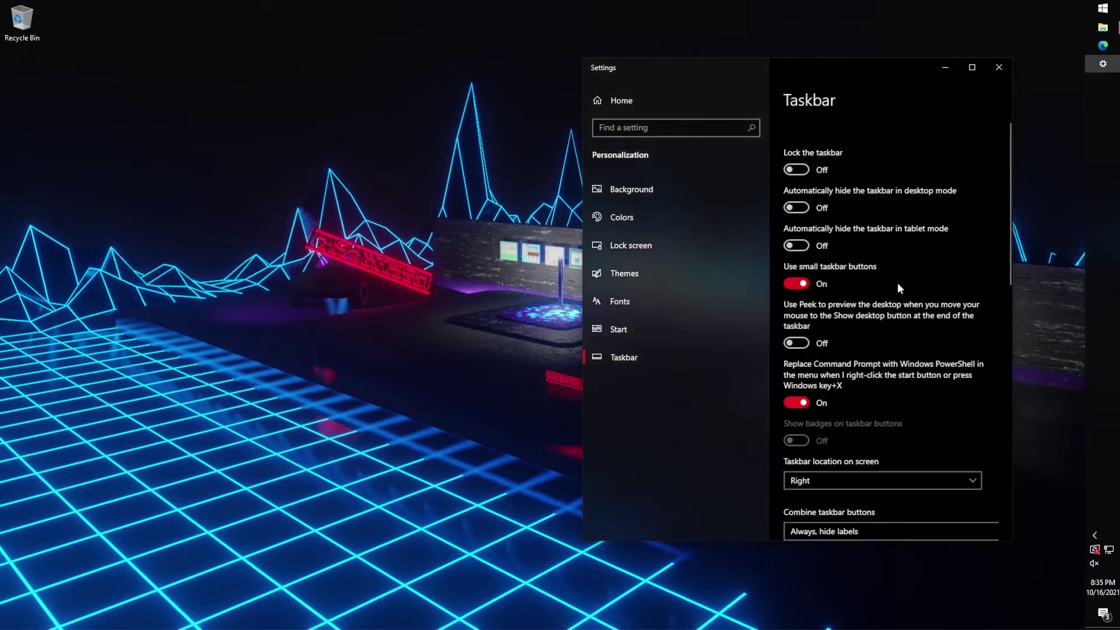
pyautogui.moveTo(1086, 308); pyautogui.dragTo(1098, 310)
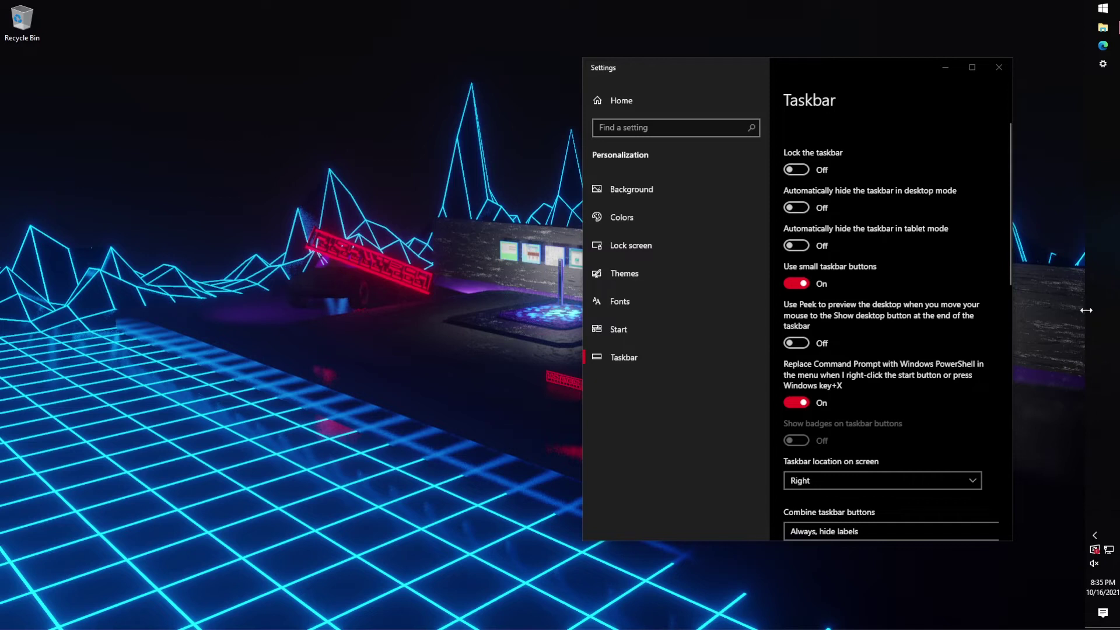
pyautogui.click(816, 282)
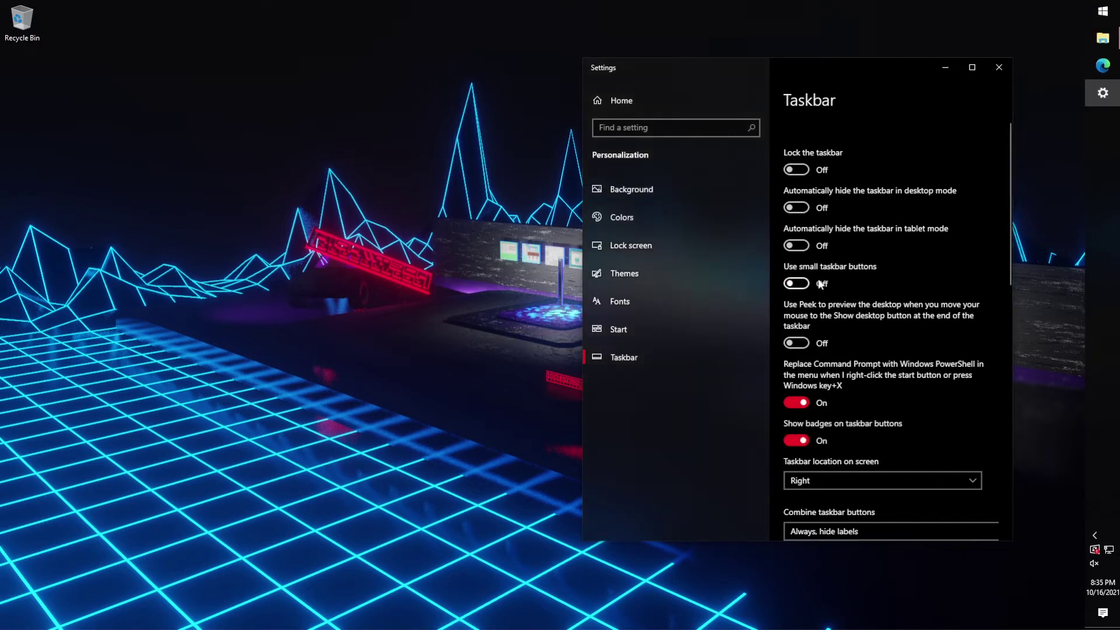
pyautogui.moveTo(1085, 296); pyautogui.dragTo(1098, 300)
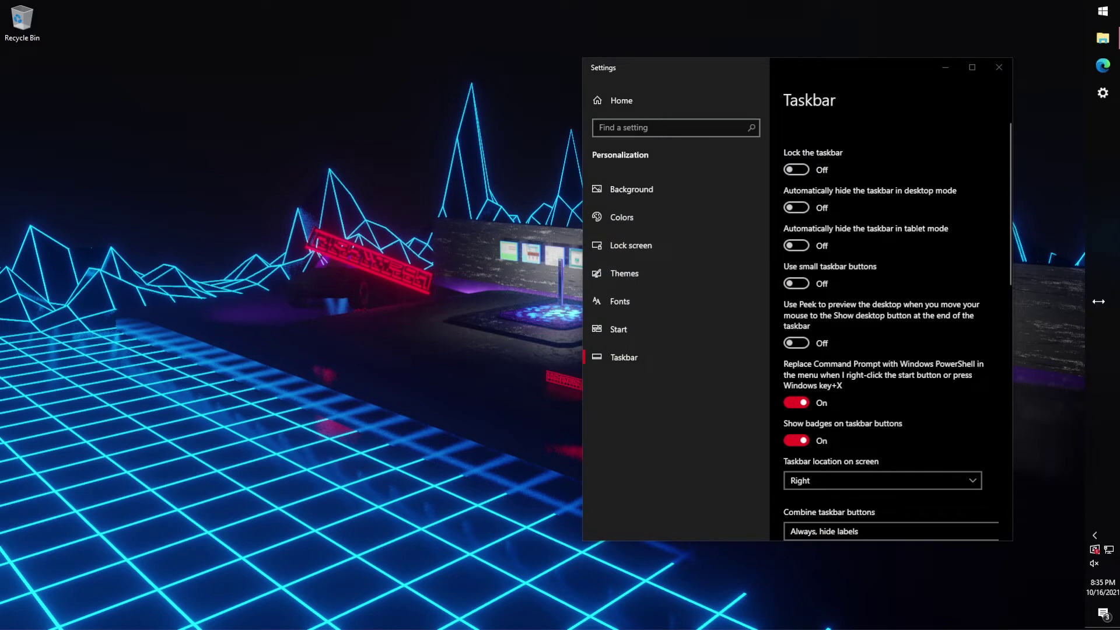
# Step: Turn small buttons back on and drag the right-edge taskbar wider, then slightly narrower
pyautogui.click(833, 285)
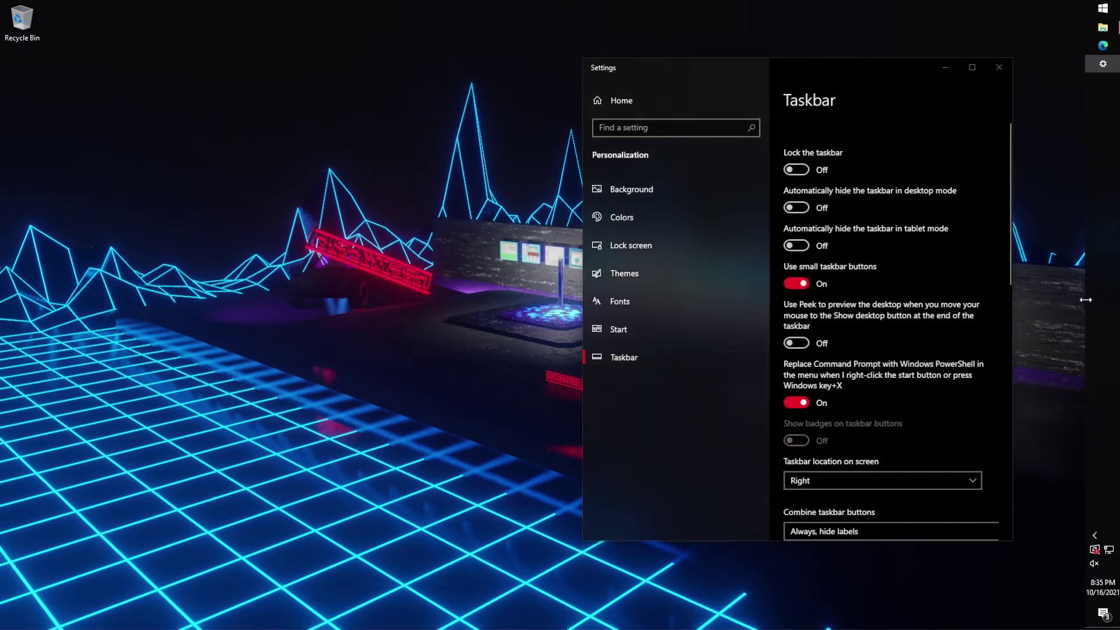
pyautogui.moveTo(1086, 300); pyautogui.dragTo(1092, 301)
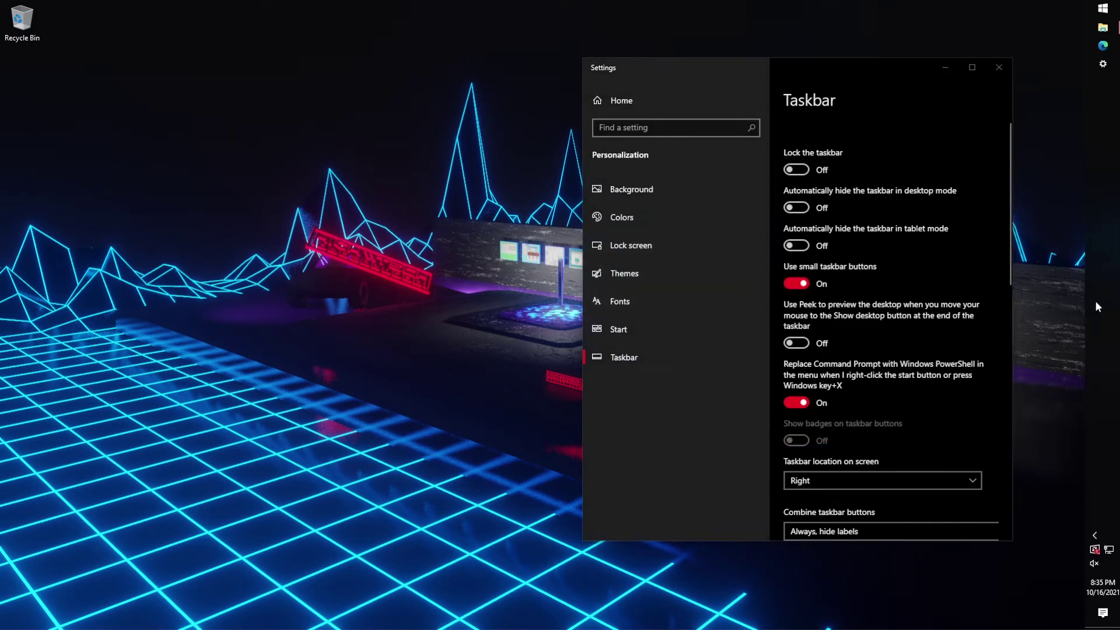
pyautogui.moveTo(1087, 299); pyautogui.dragTo(1112, 302)
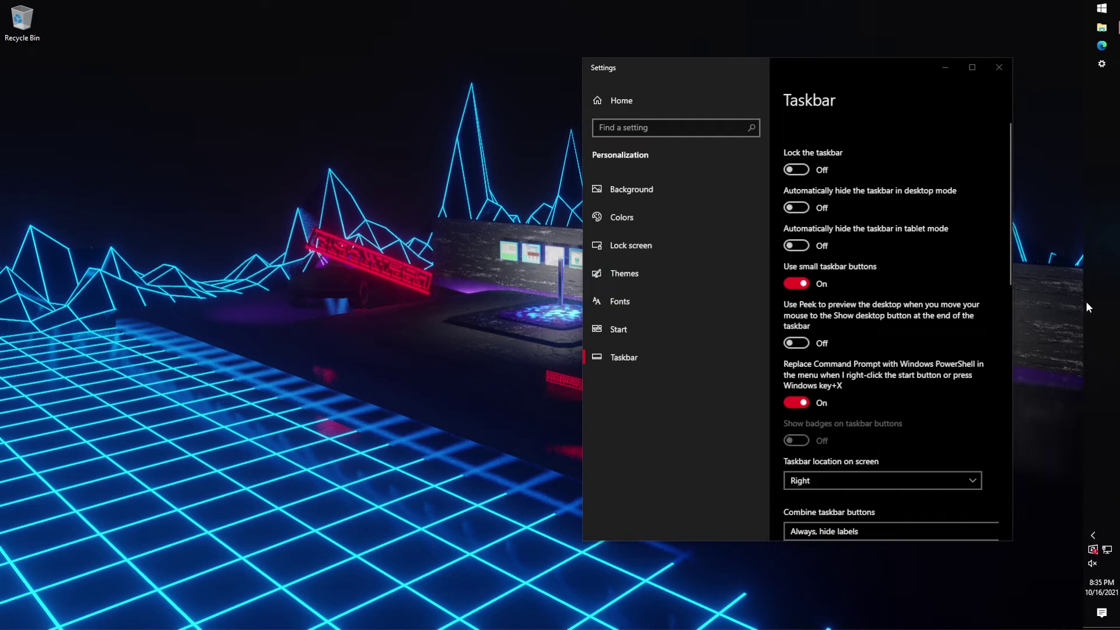
pyautogui.moveTo(1086, 302); pyautogui.dragTo(1109, 305)
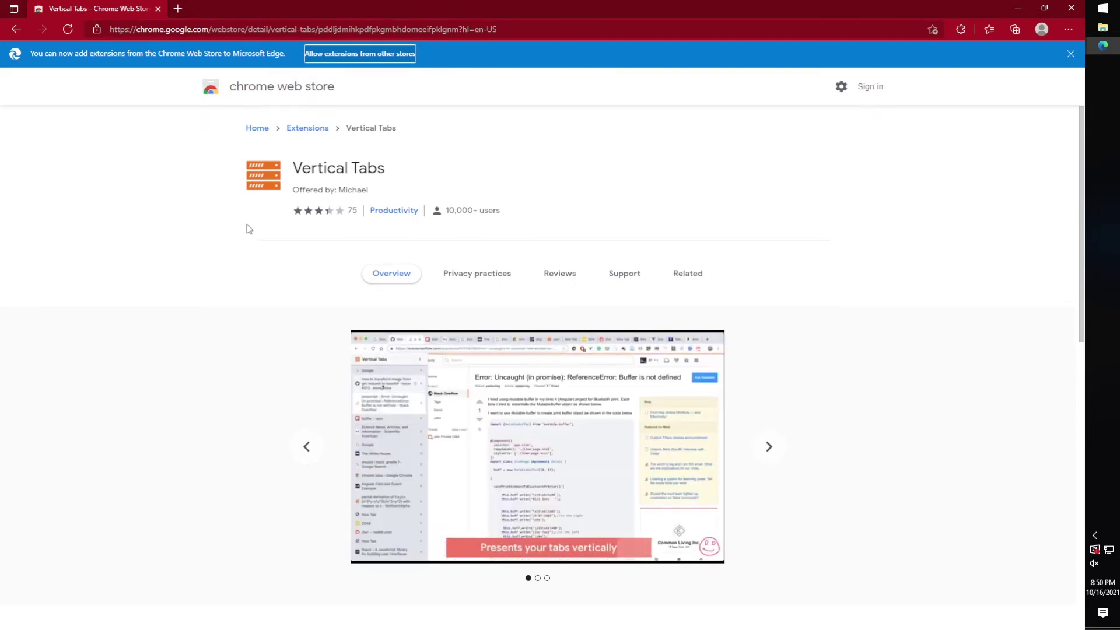
# Step: Highlight and then deselect the Vertical Tabs heading text on the Chrome Web Store page
pyautogui.moveTo(245, 228); pyautogui.dragTo(379, 219)
pyautogui.click(633, 220)
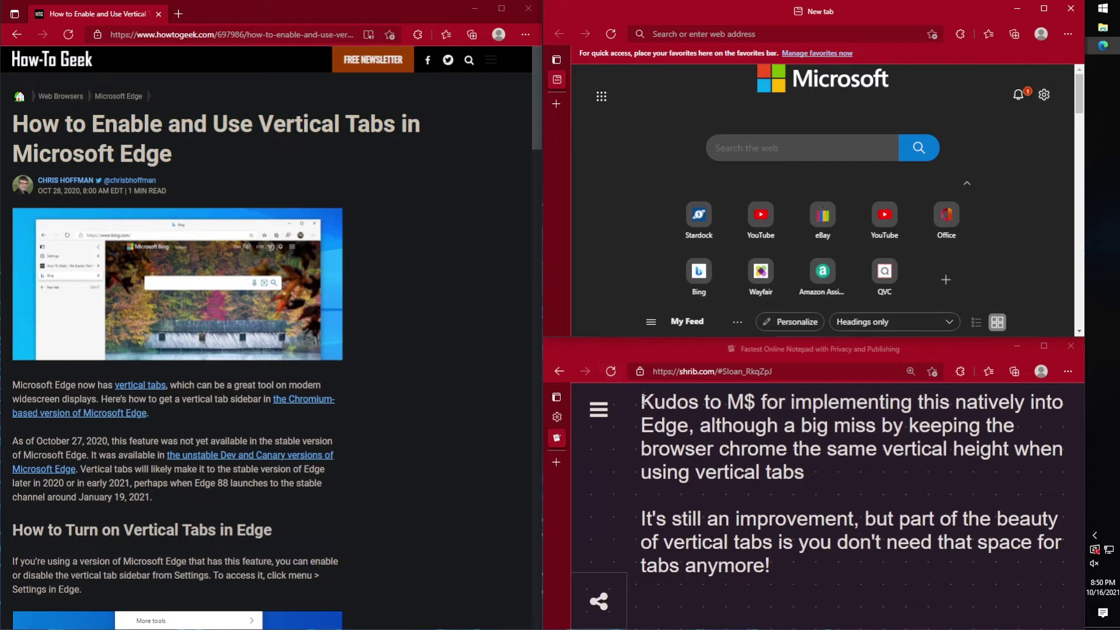
# Step: Highlight and deselect the notepad comment's first and second paragraphs in turn
pyautogui.moveTo(644, 400); pyautogui.dragTo(810, 485)
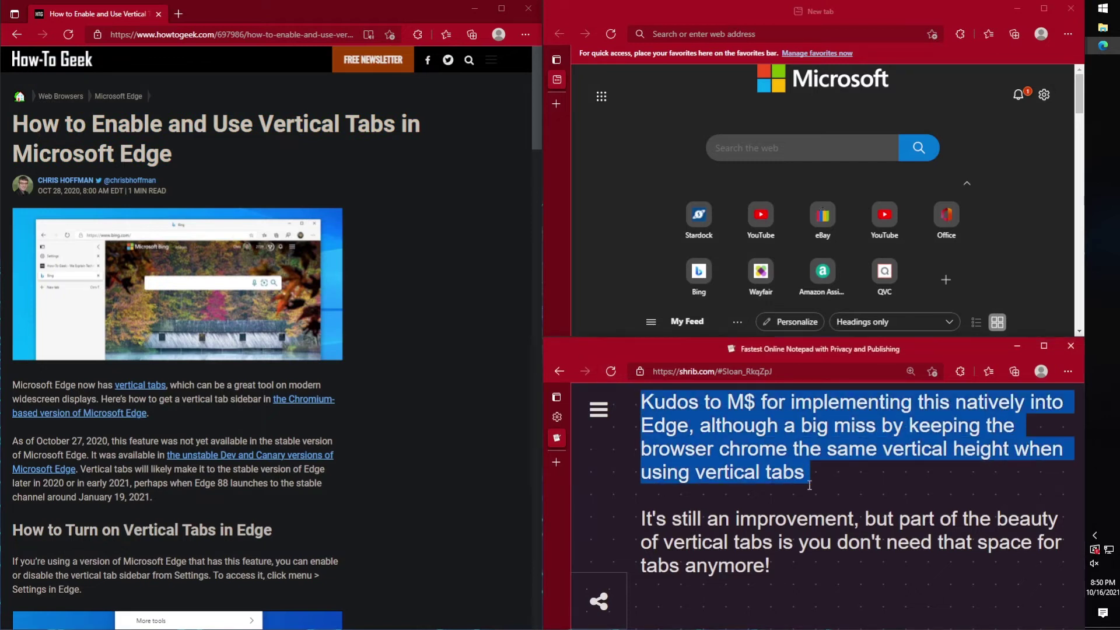
pyautogui.click(857, 531)
pyautogui.moveTo(677, 534); pyautogui.dragTo(765, 569)
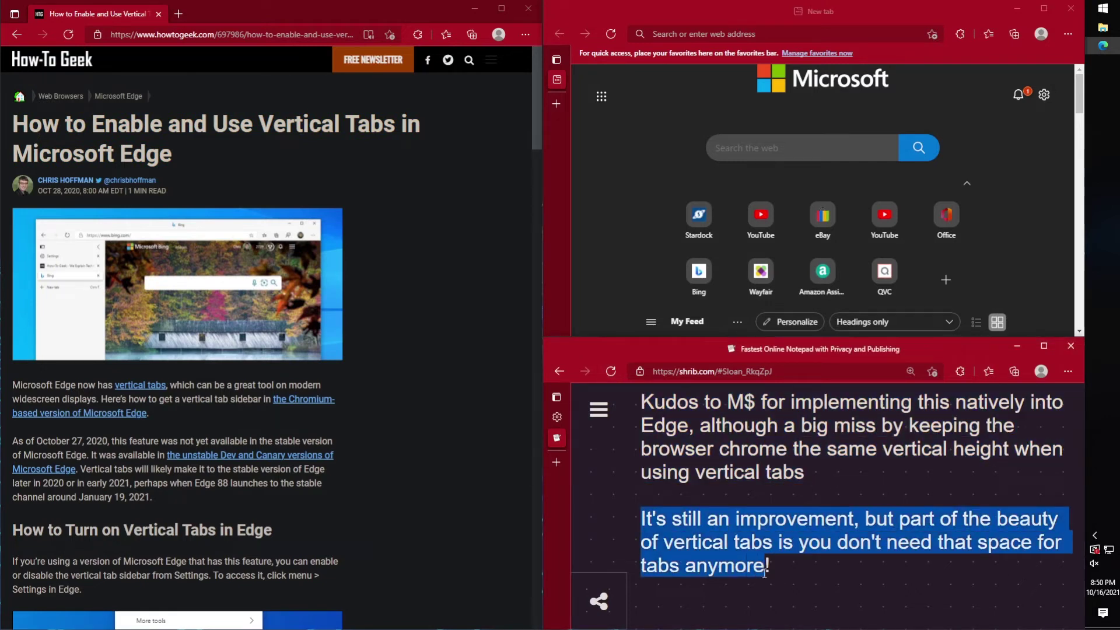
pyautogui.click(798, 544)
pyautogui.moveTo(561, 67)
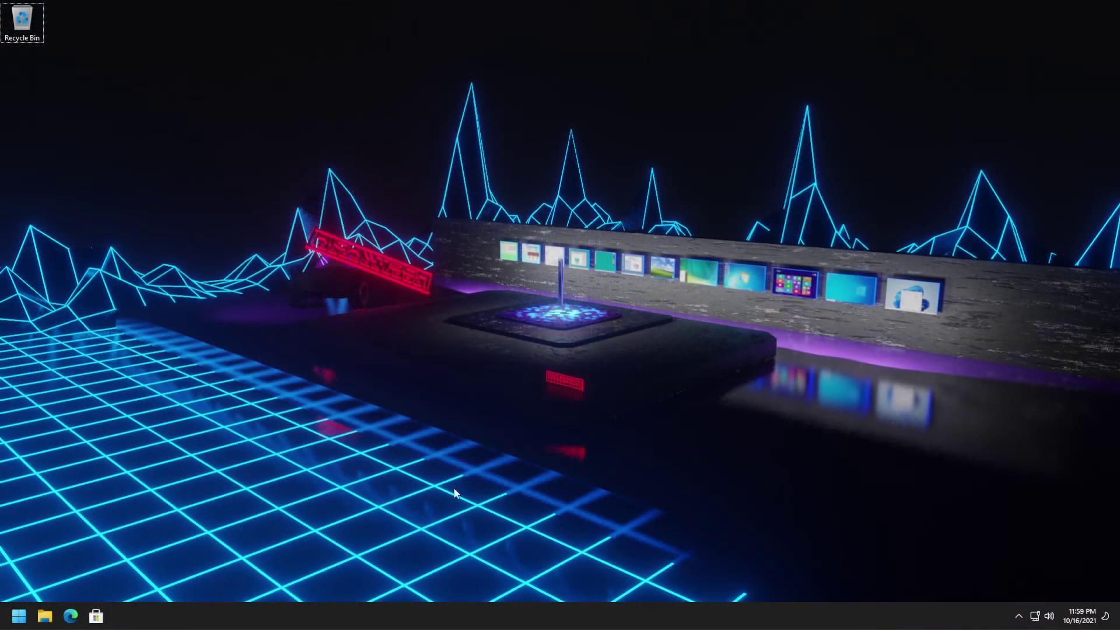
# Step: Open Windows 11 Taskbar settings from the taskbar menu and expand Taskbar behaviors
pyautogui.rightClick(558, 614)
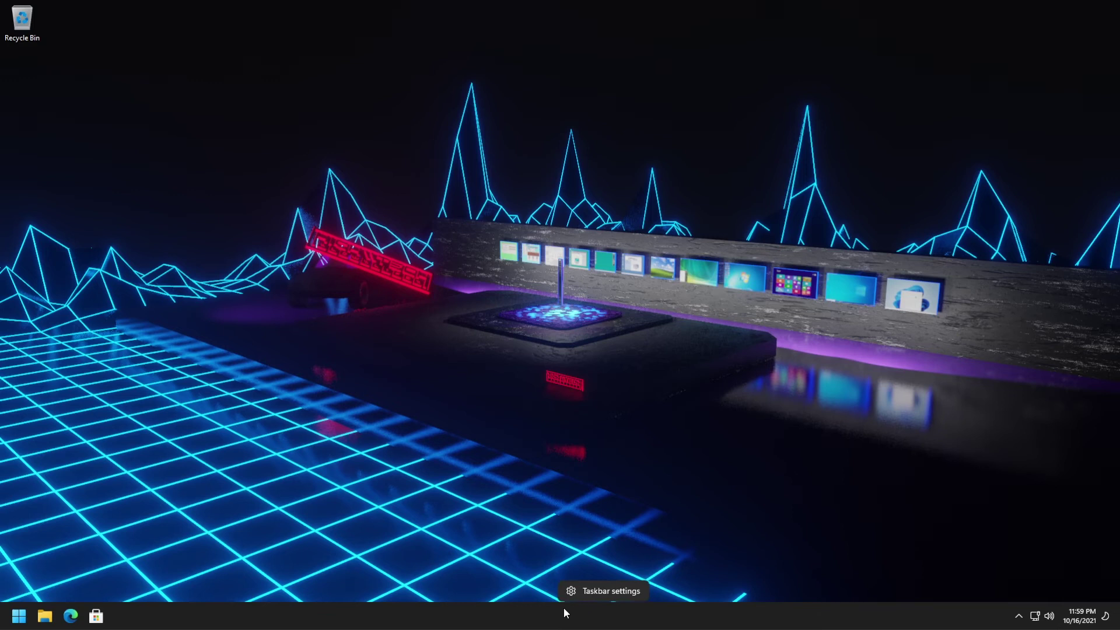
pyautogui.click(597, 591)
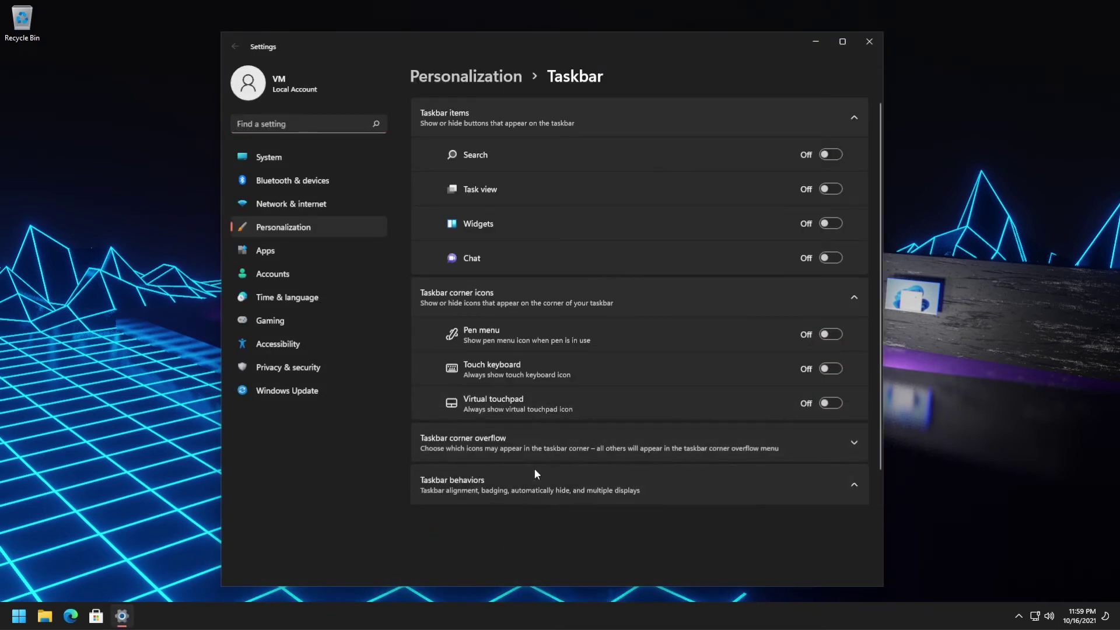
pyautogui.click(532, 483)
pyautogui.scroll(-3, 680, 262)
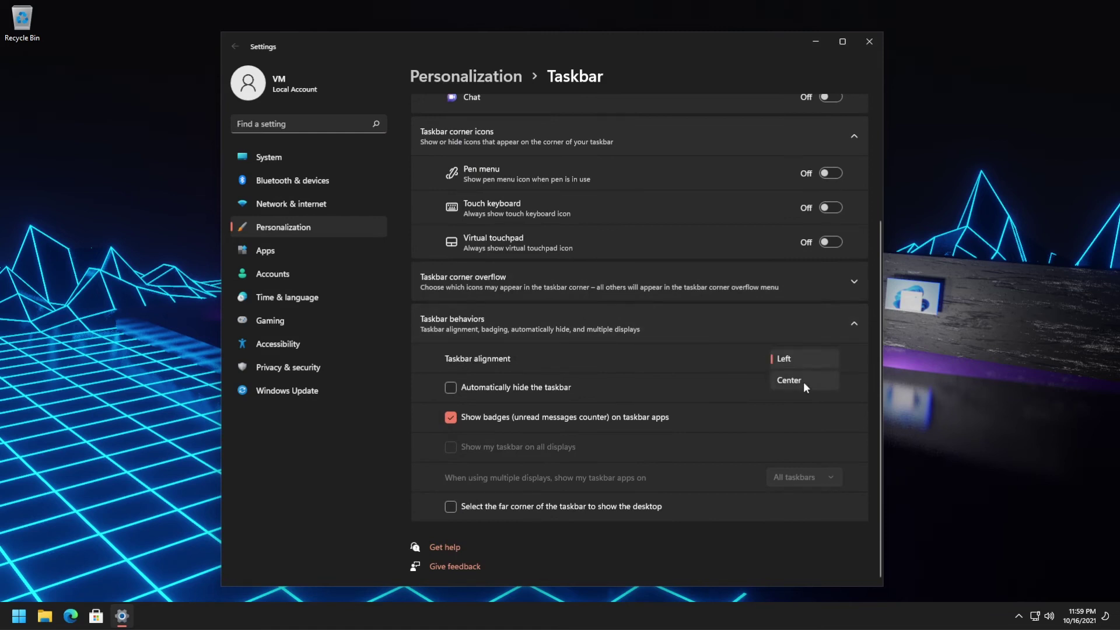
# Step: Try Center alignment, set it back to Left, and toggle auto-hide on then off
pyautogui.click(804, 382)
pyautogui.click(804, 358)
pyautogui.click(798, 340)
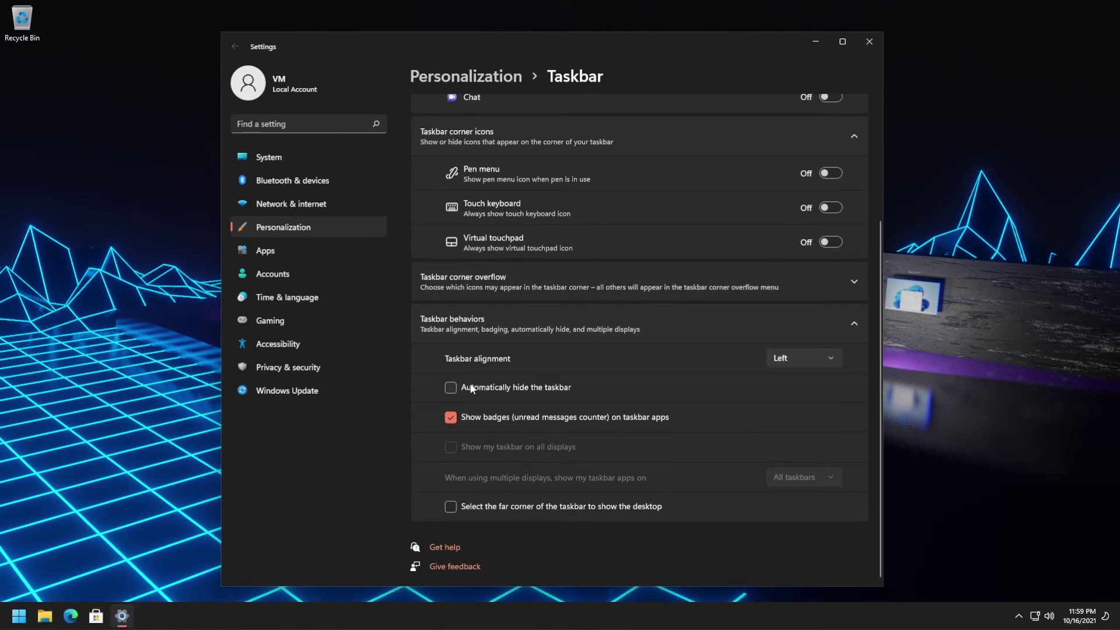
pyautogui.click(454, 388)
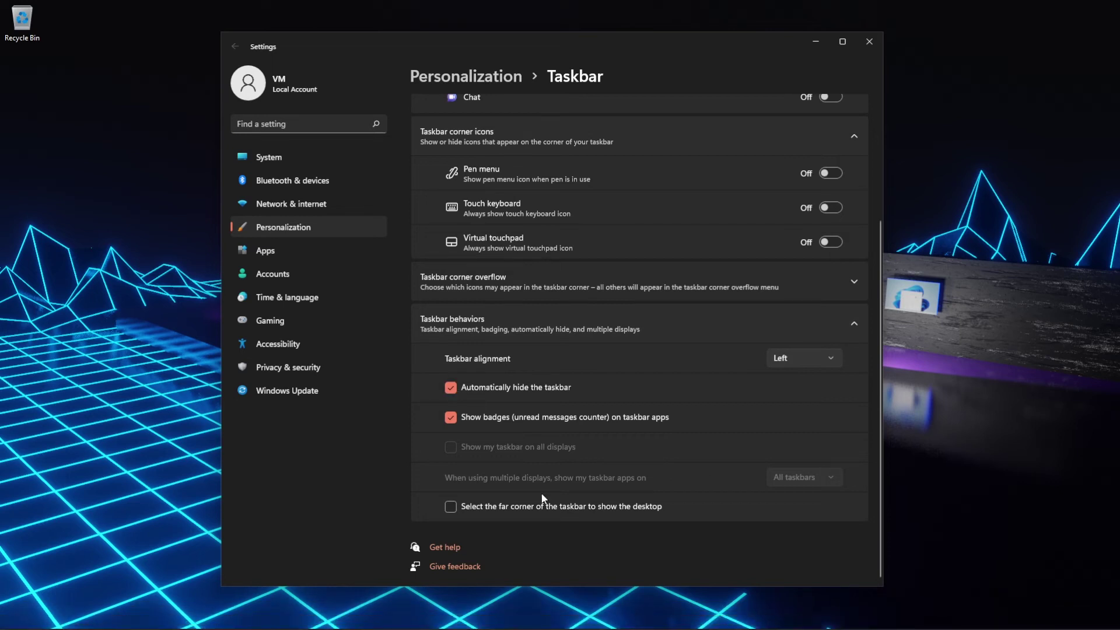
pyautogui.moveTo(591, 627)
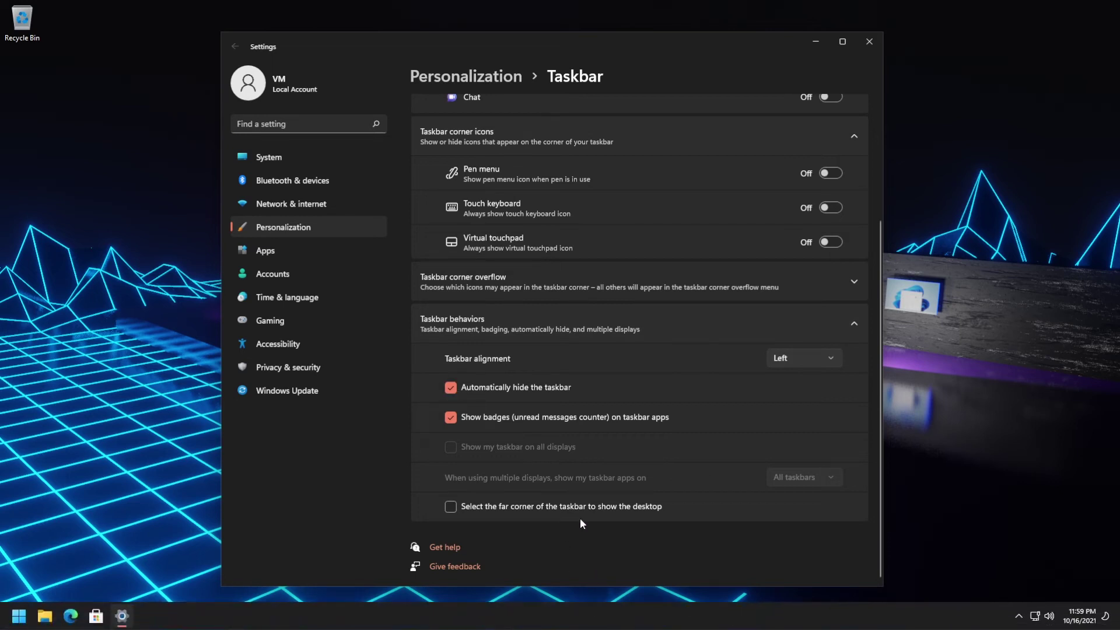
pyautogui.click(448, 388)
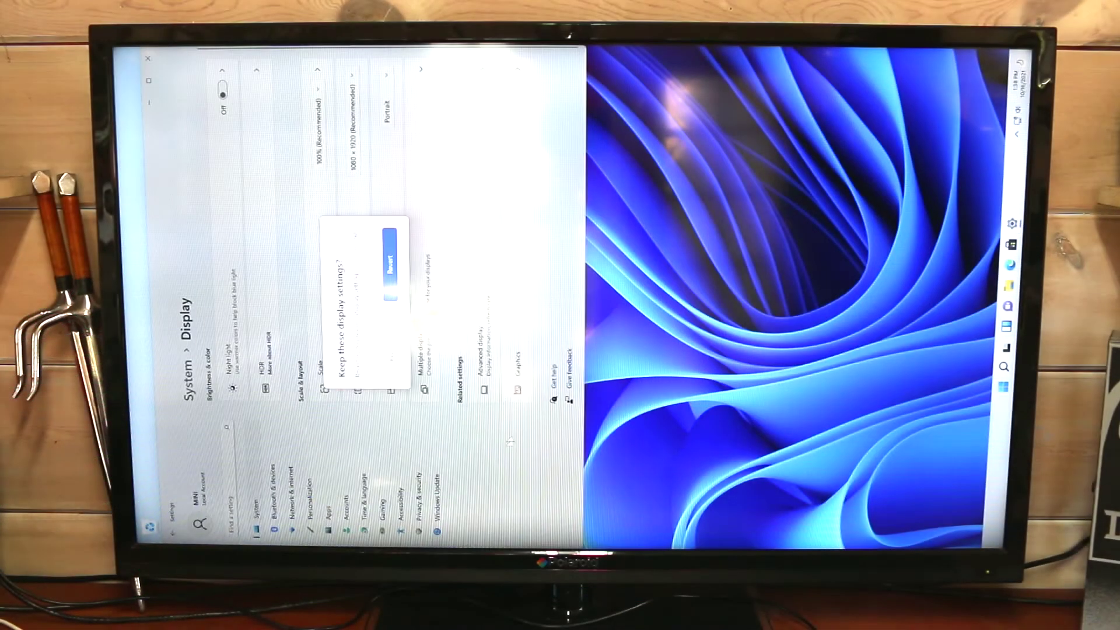
# Step: Confirm the 'Keep these display settings?' prompt with Enter
pyautogui.press('Return')
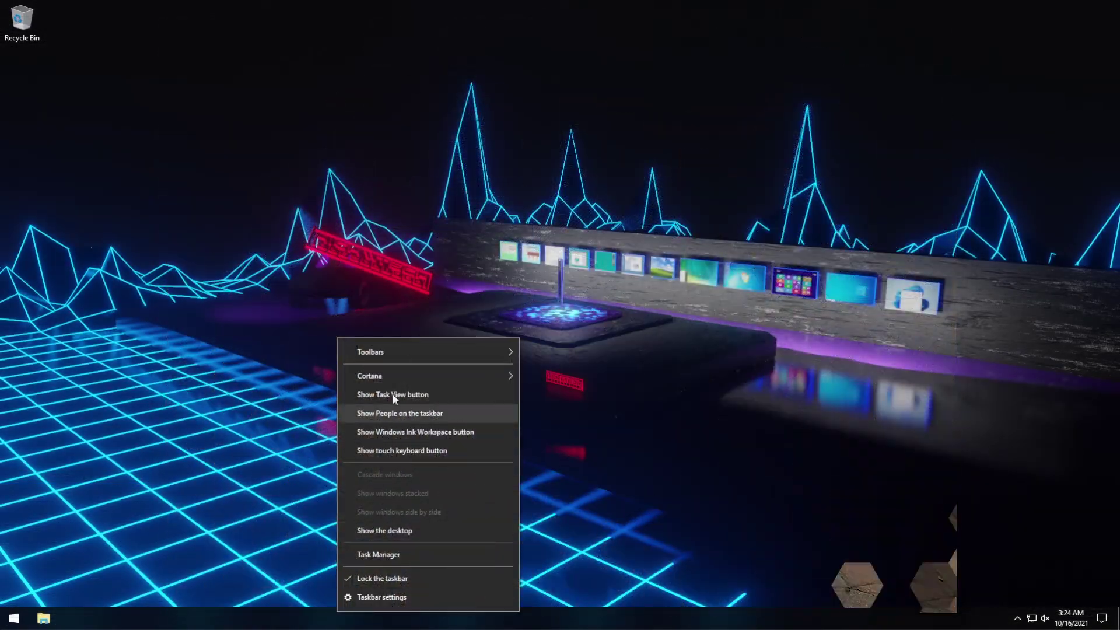
# Step: Unlock the taskbar, drag it to the right screen edge, and re-enable 'Lock the taskbar'
pyautogui.click(409, 578)
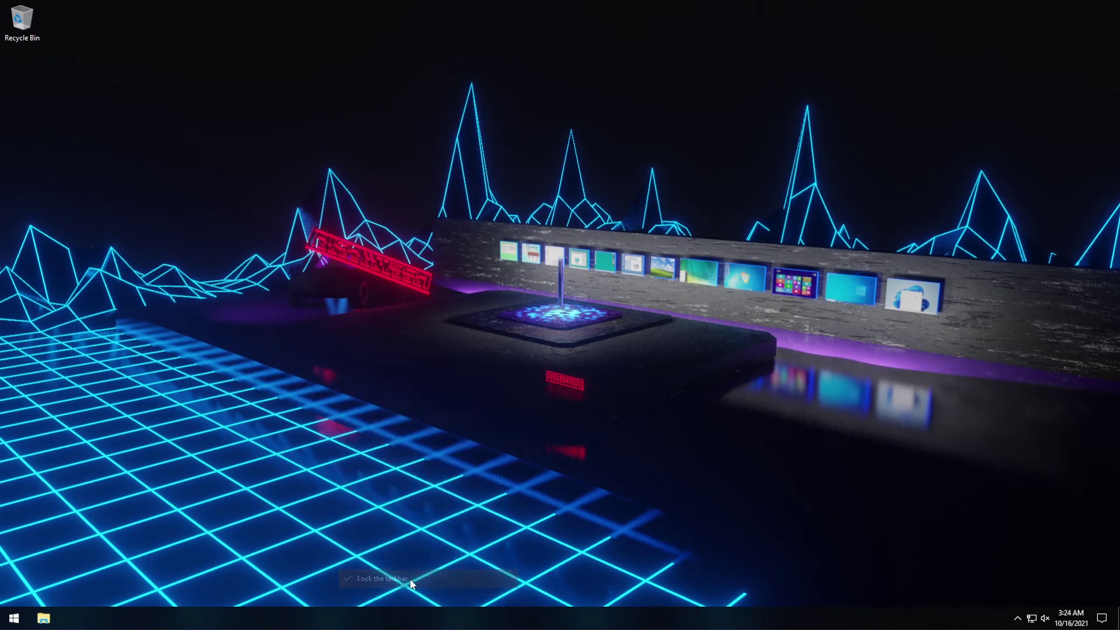
pyautogui.moveTo(279, 600); pyautogui.dragTo(946, 501)
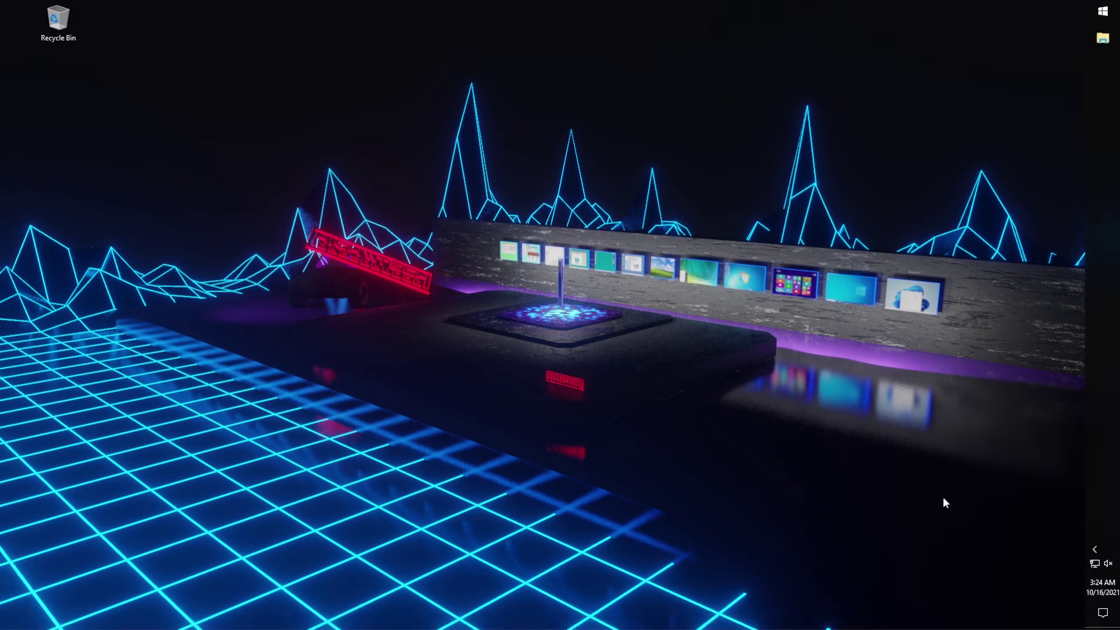
pyautogui.rightClick(1100, 303)
pyautogui.click(1025, 544)
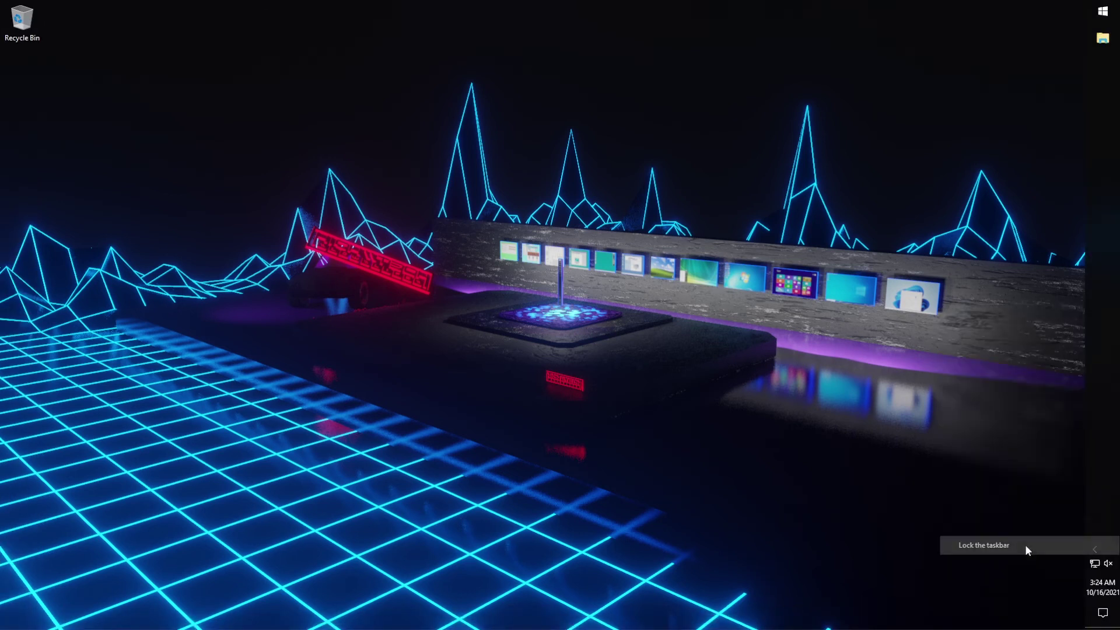